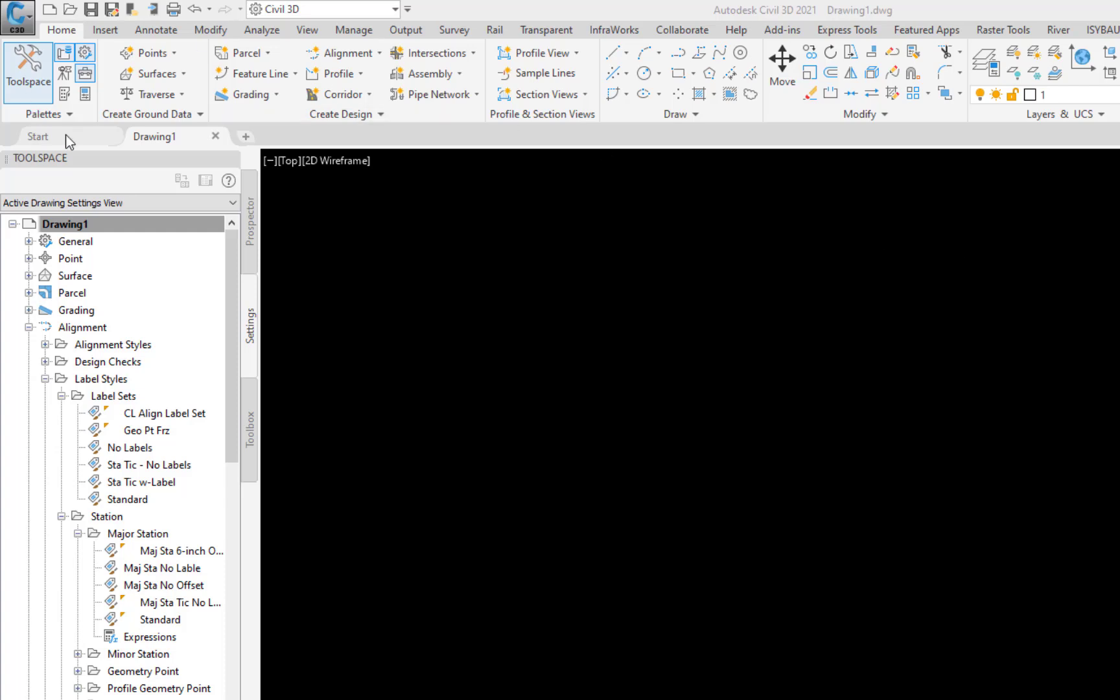
Step: Open the drawing settings of Drawing1 and set the drawing units to Feet and the angular units to Degrees
right_click(105, 224)
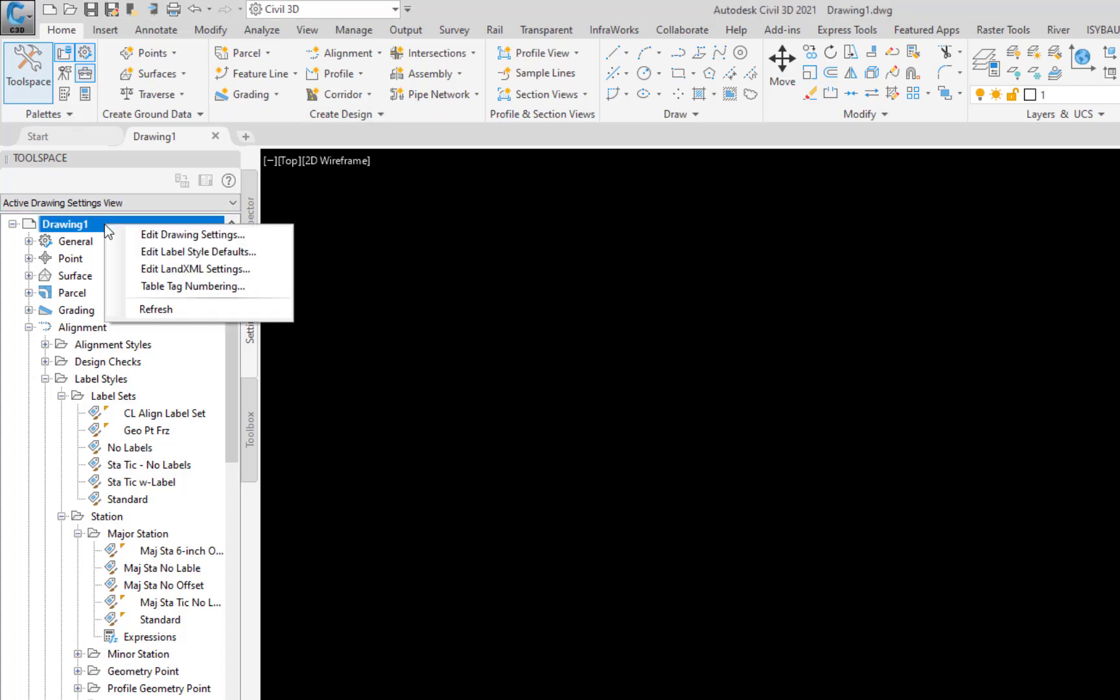
click(179, 237)
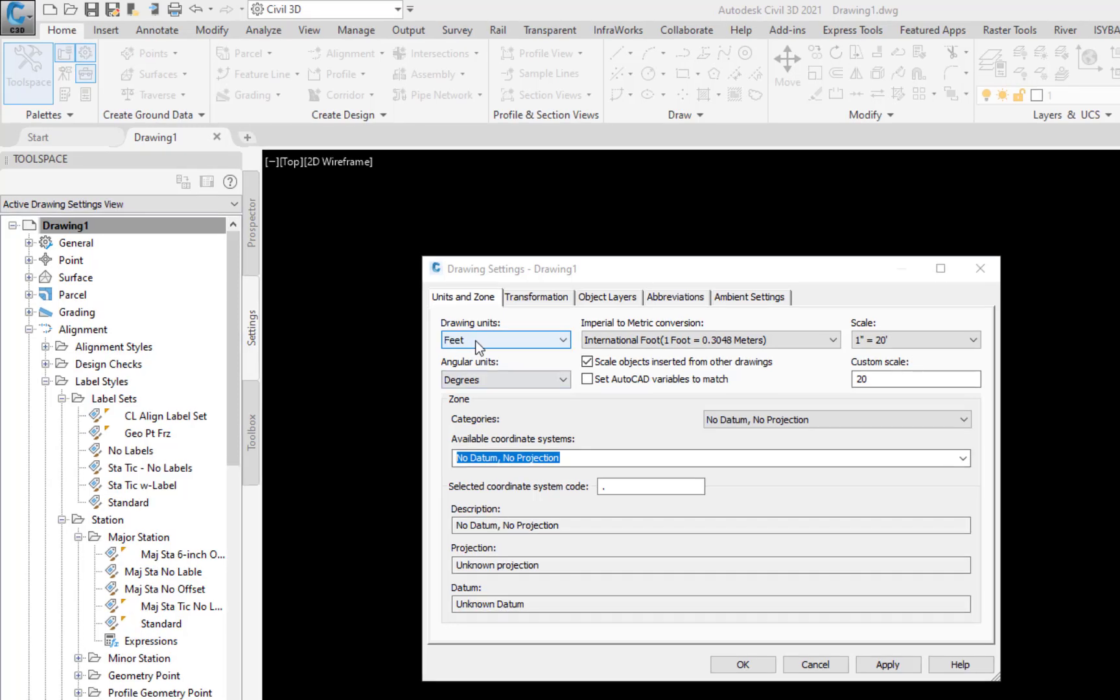
click(561, 339)
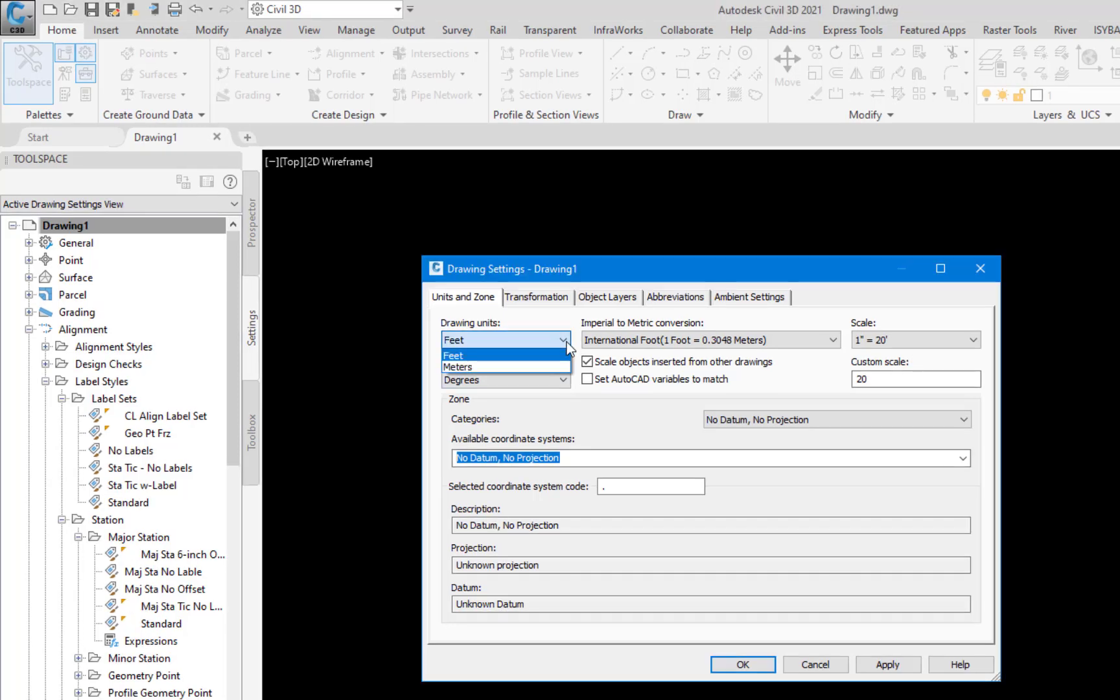
click(481, 356)
click(563, 379)
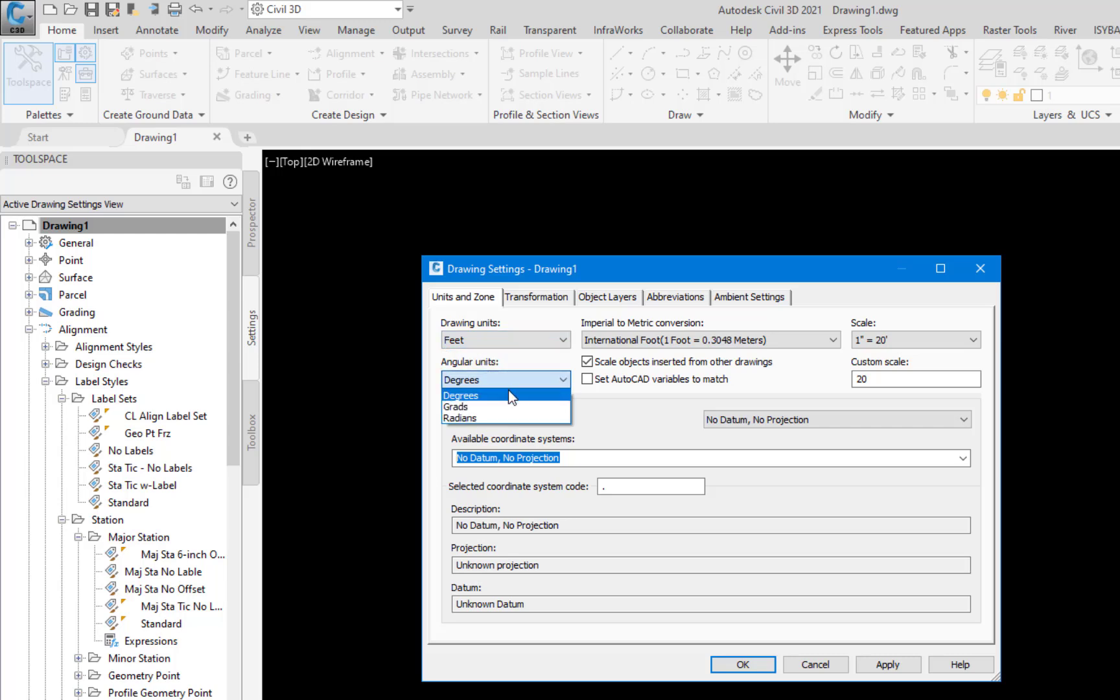
click(481, 394)
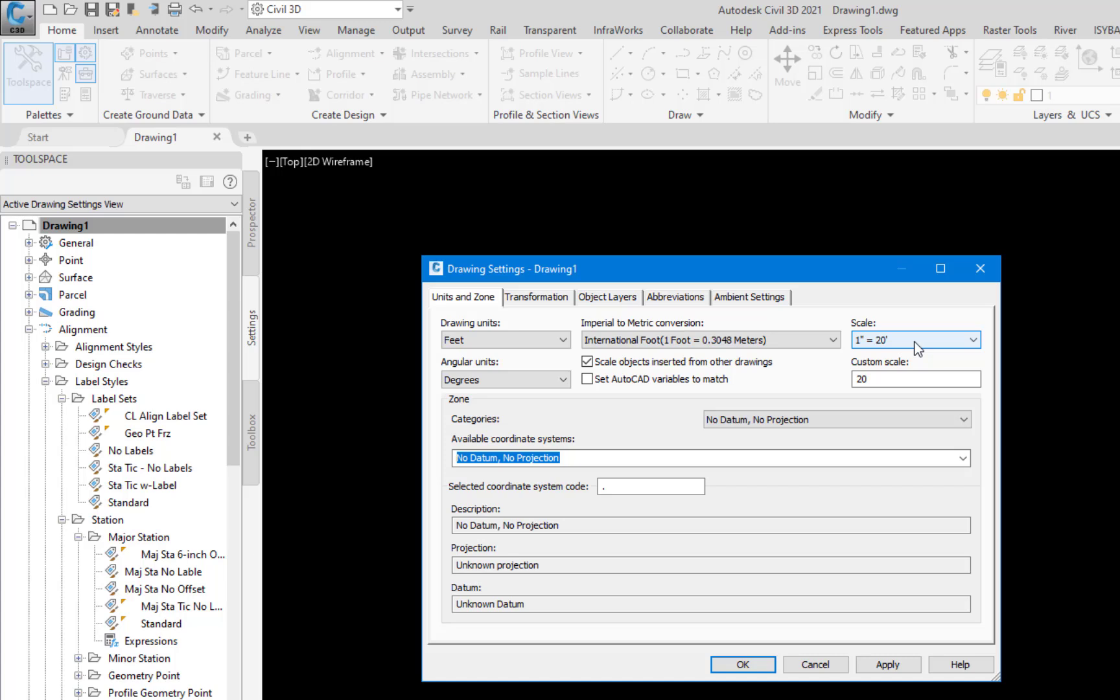
Step: Set the drawing's custom scale to 15
click(978, 342)
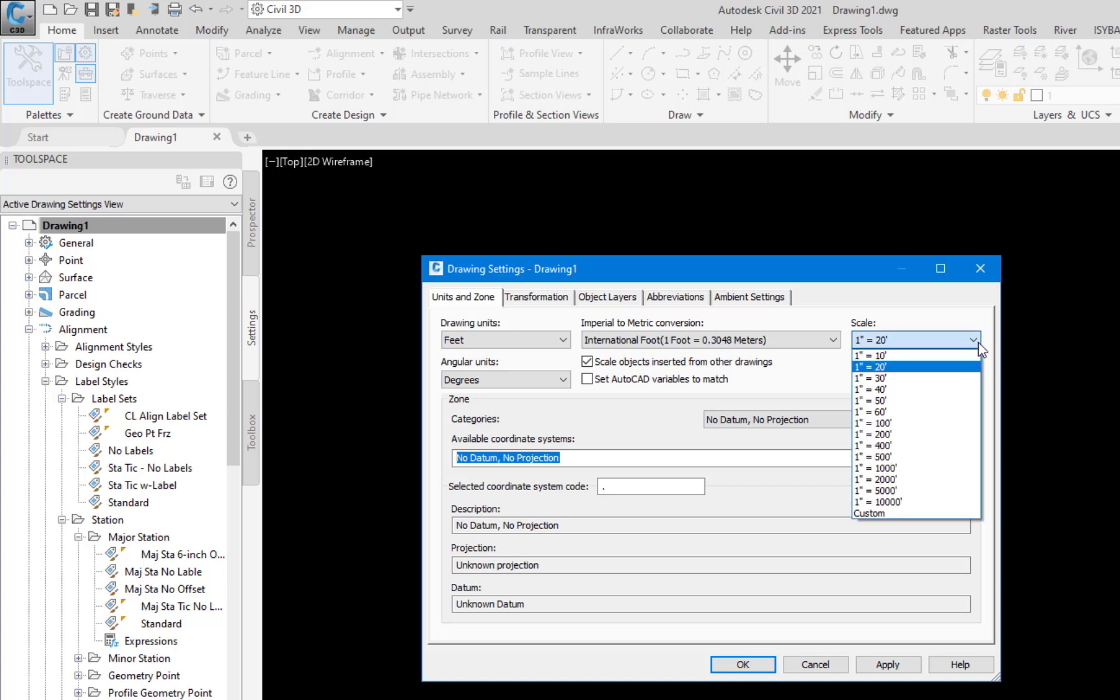
click(978, 342)
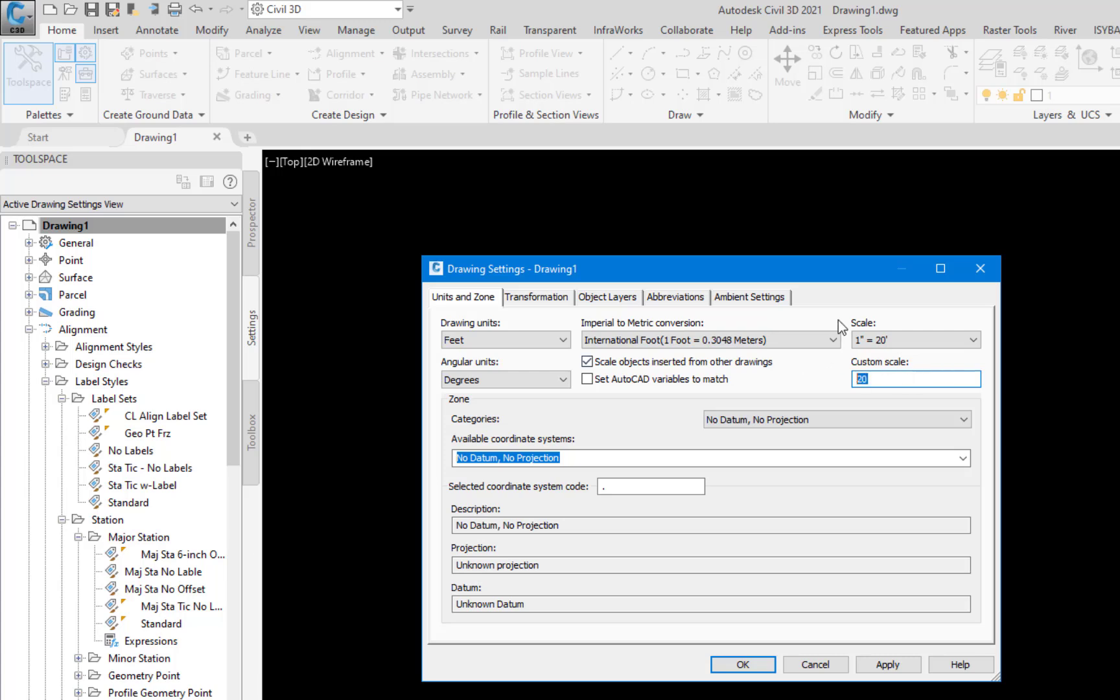
text(15)
Step: Set the zone category to USA, Arkansas and the coordinate system to Arkansas North Zone, US FT (or use HARN/AR.AR-NF)
click(965, 422)
drag(965, 470, 963, 669)
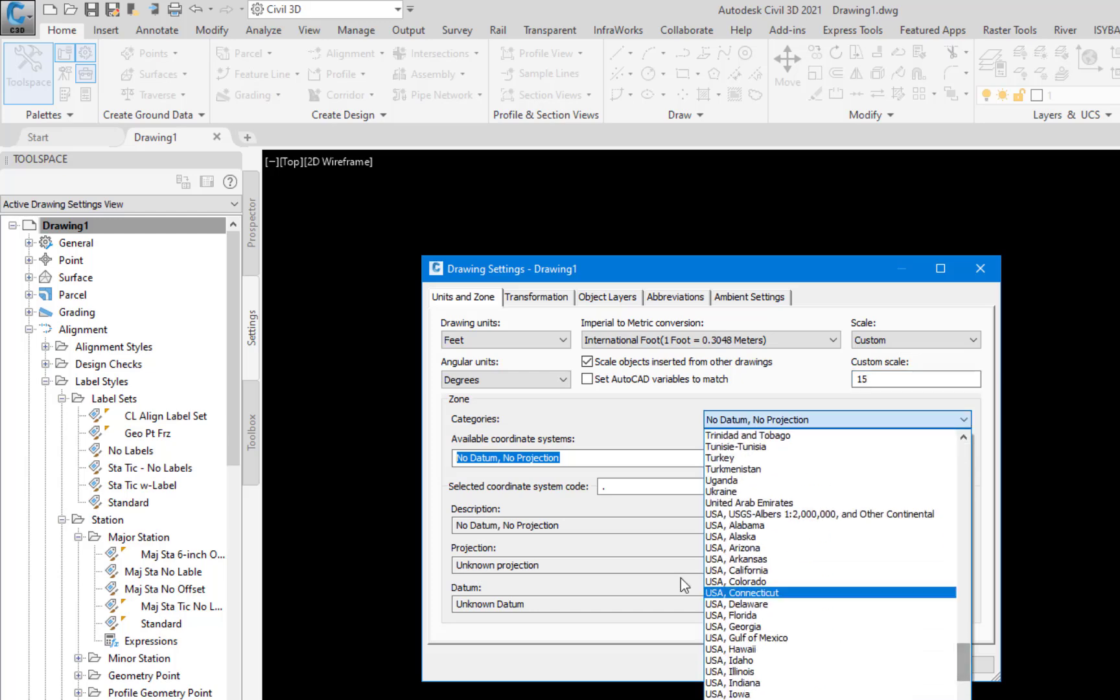
click(753, 561)
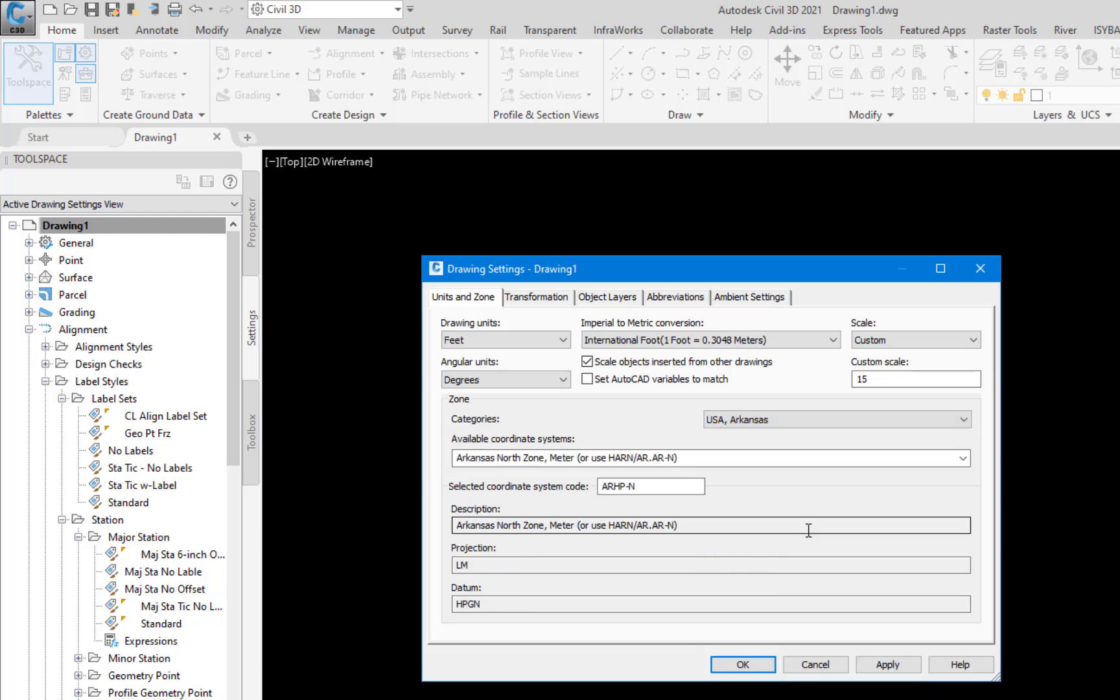
click(963, 460)
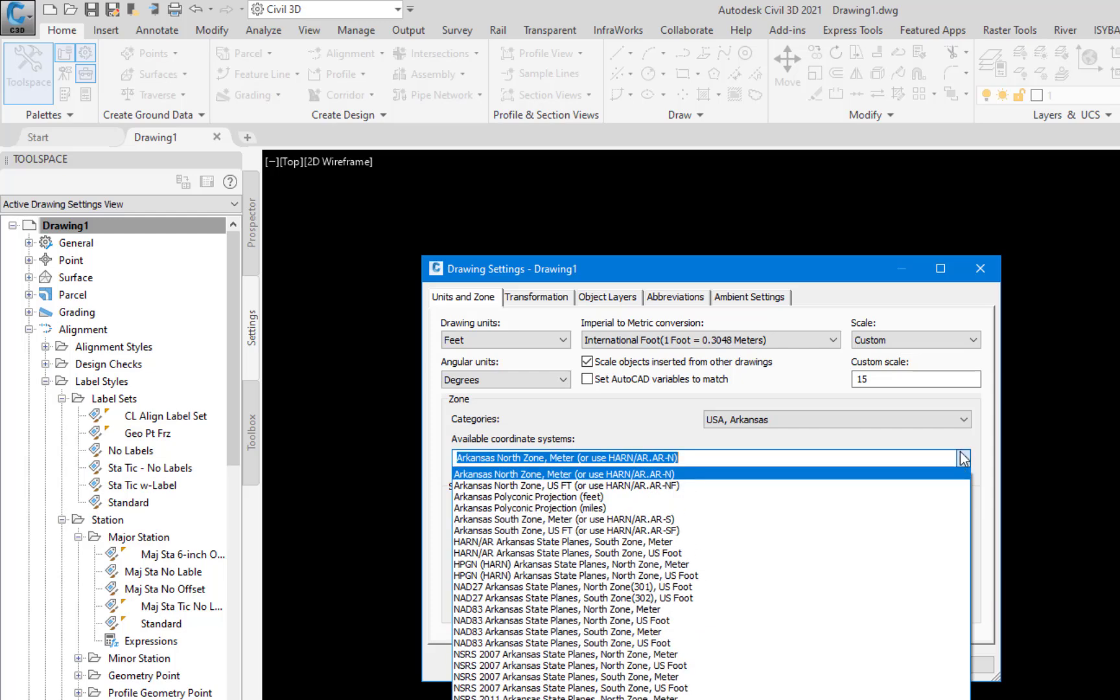
click(647, 485)
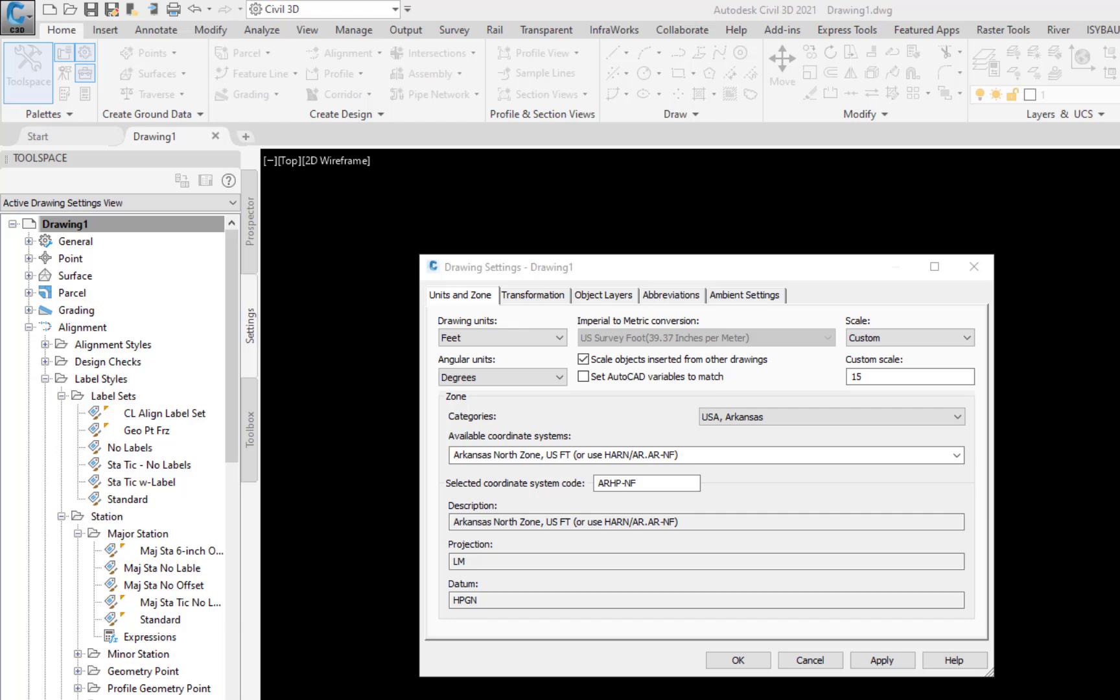
Step: Review the transformation settings and the full list of layers assigned to each object type
click(530, 295)
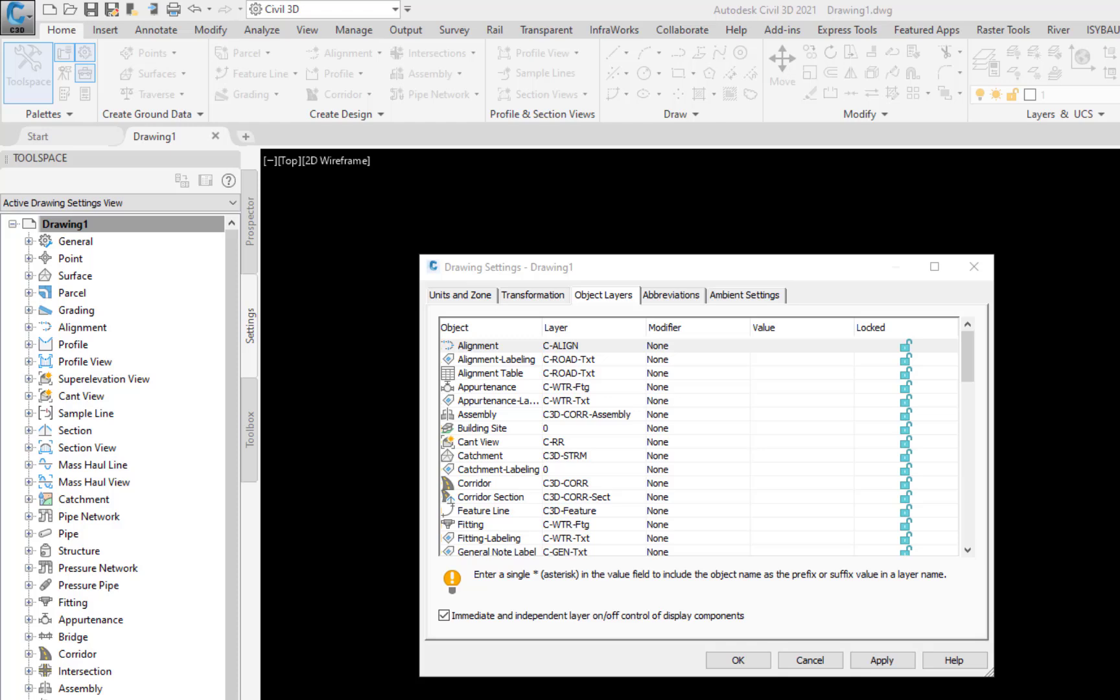
click(966, 477)
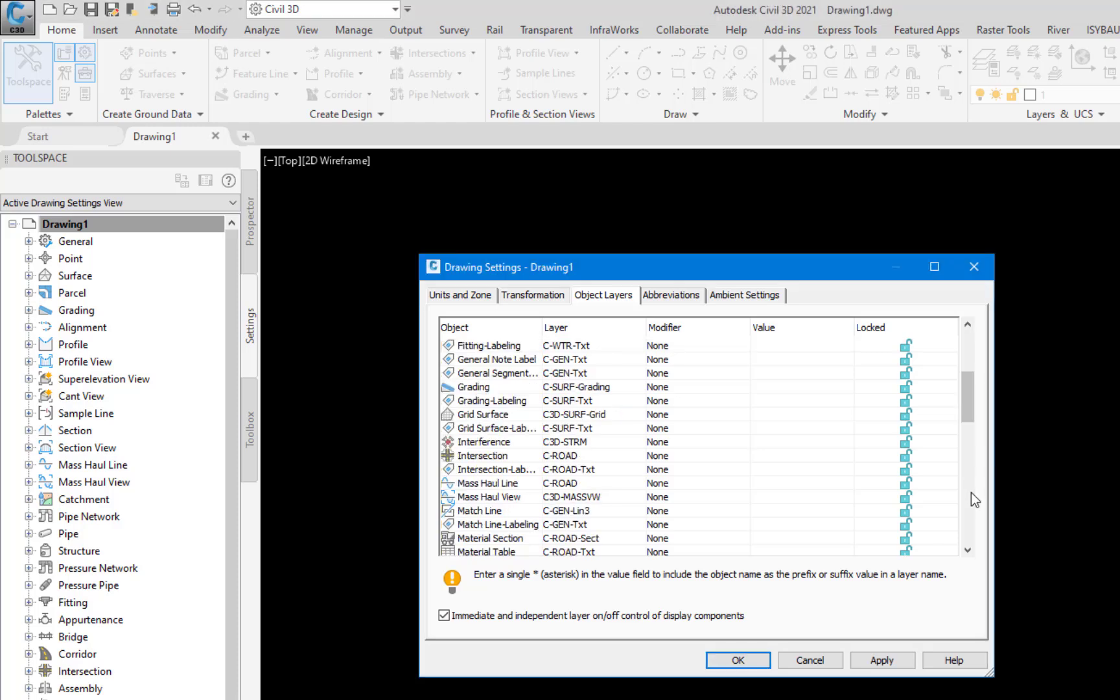
click(971, 493)
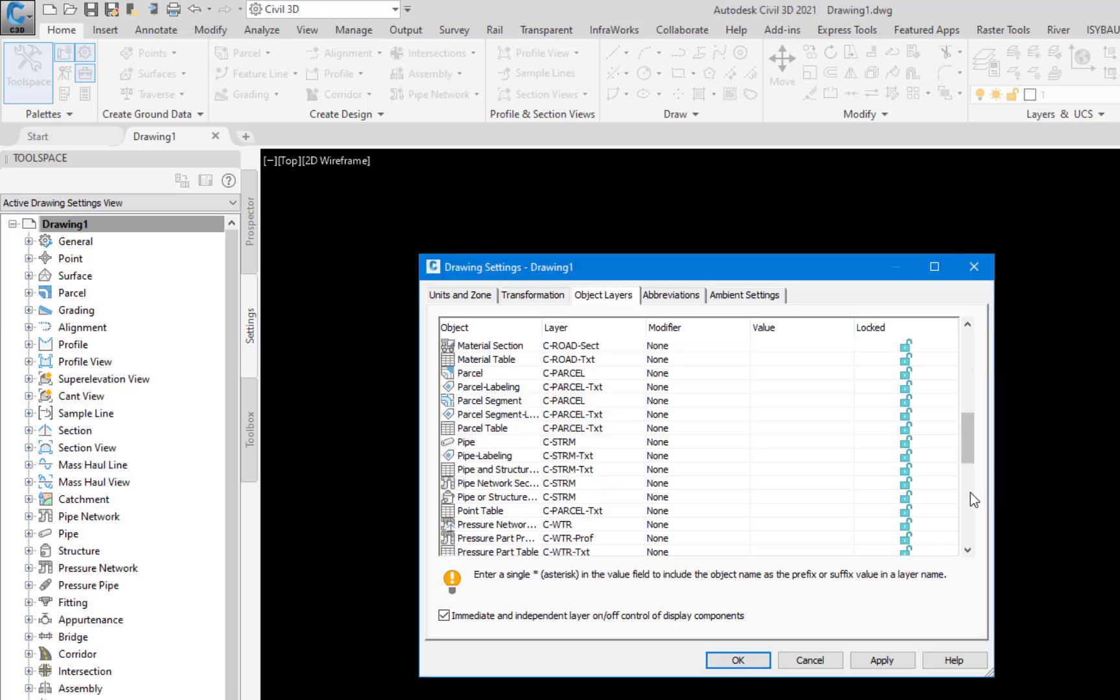
click(968, 505)
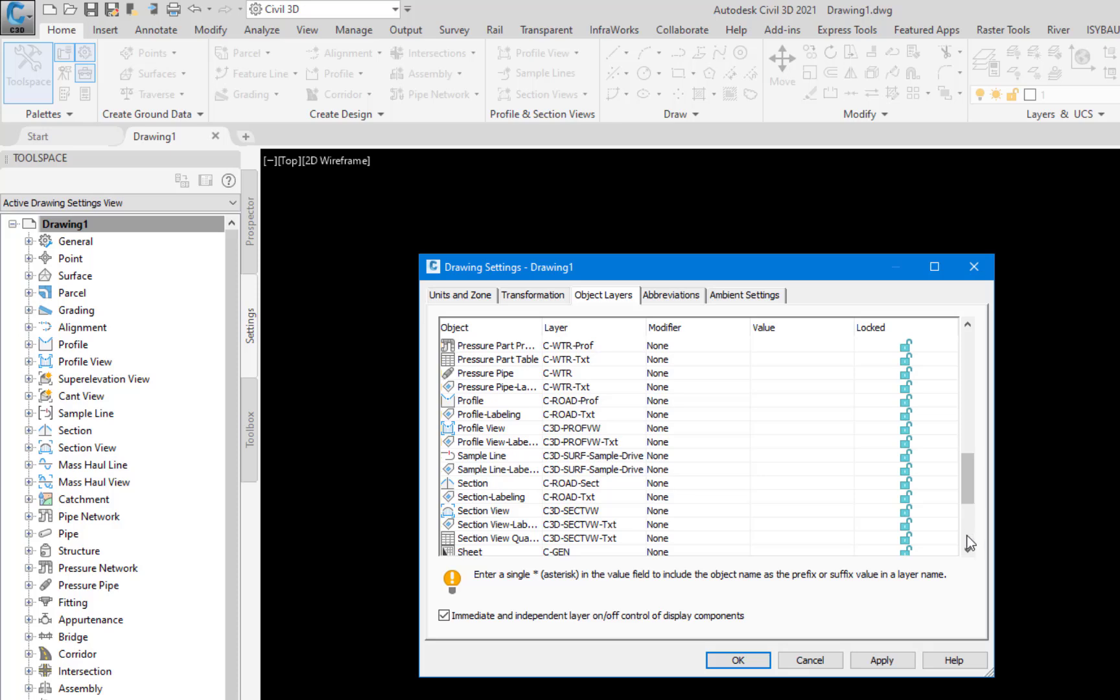
click(967, 537)
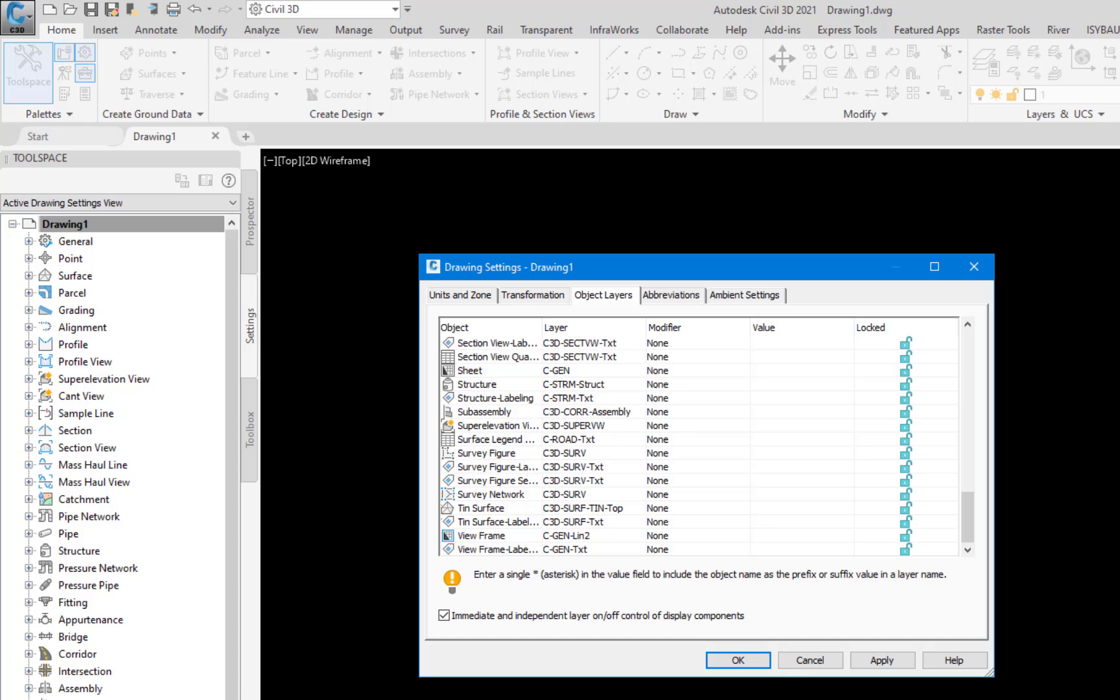
Step: Review the abbreviations and the ambient settings, from the general properties through units, precision and formats to the end of the list
click(671, 296)
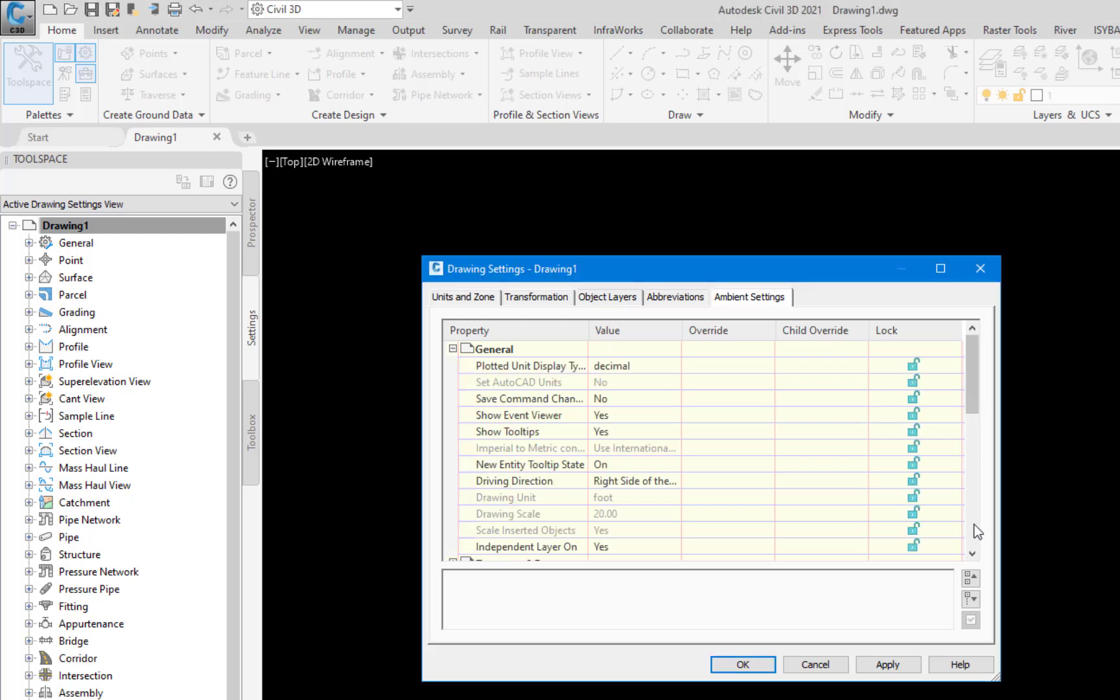
scroll(974, 532, down, 4)
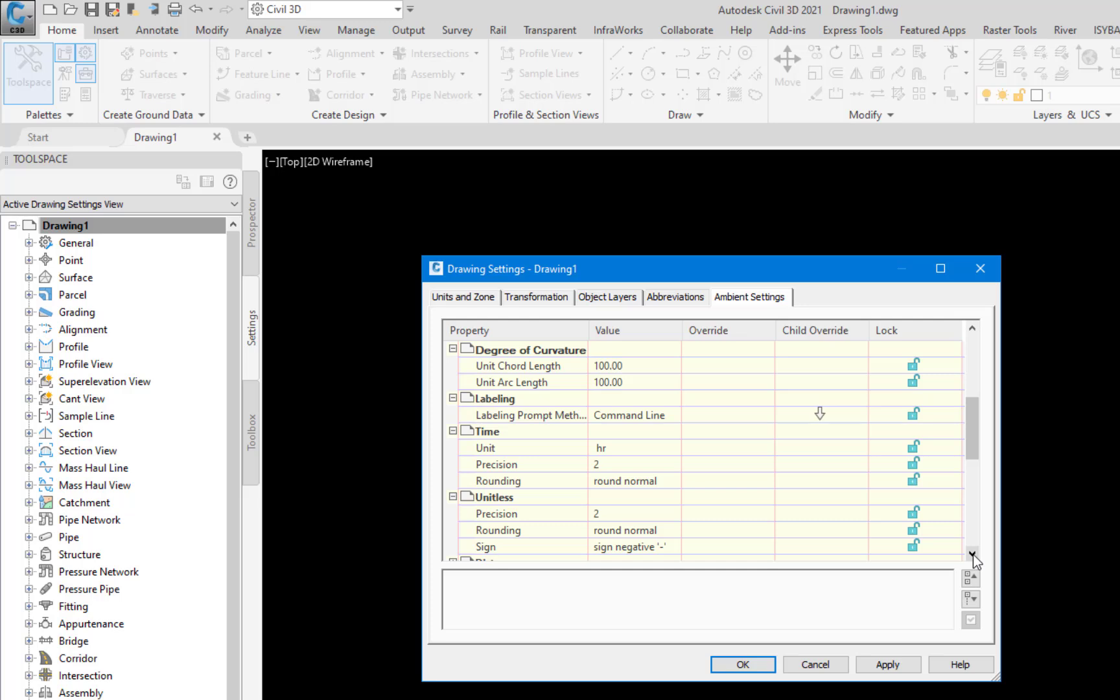
scroll(973, 554, down, 4)
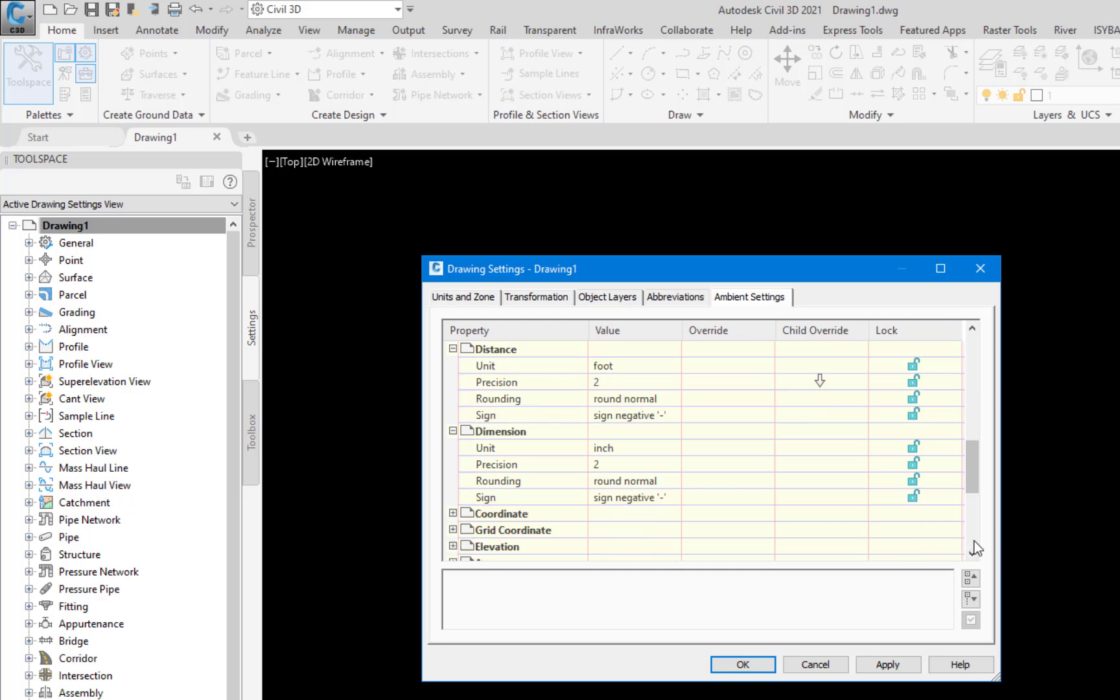
scroll(975, 542, down, 4)
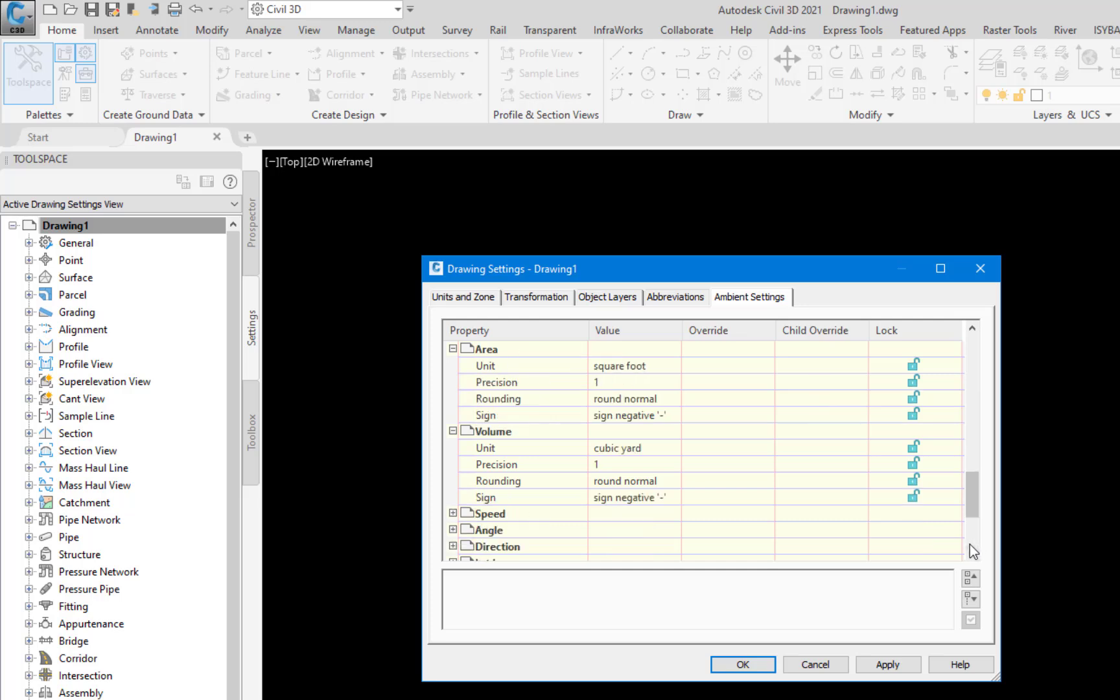
scroll(971, 548, down, 3)
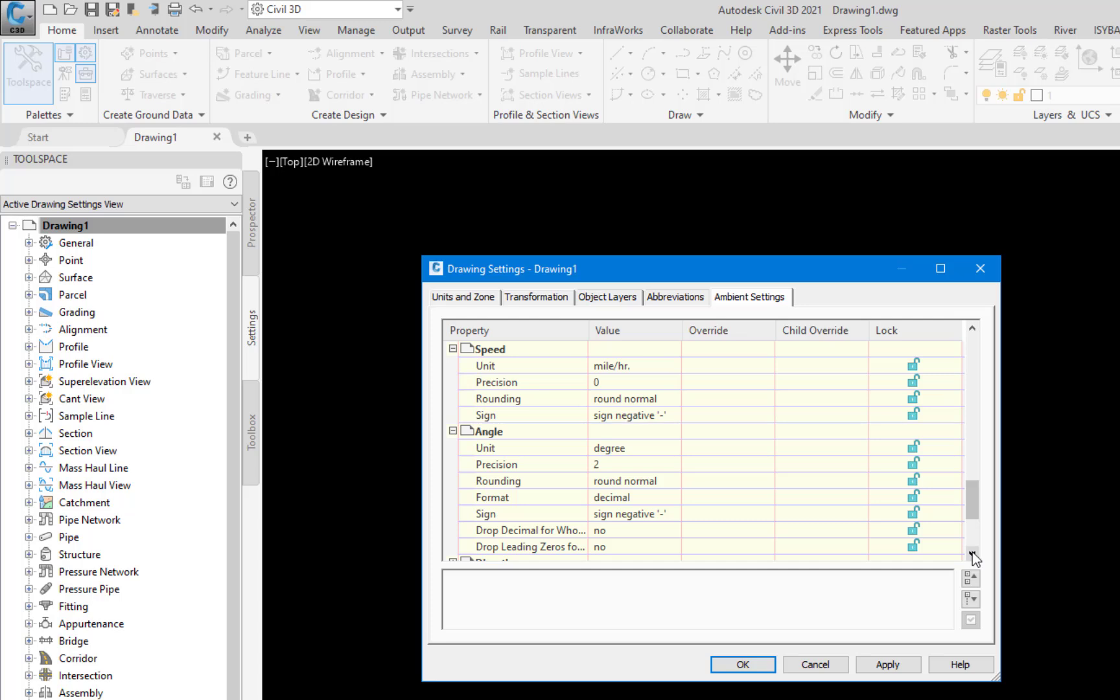
scroll(973, 552, down, 4)
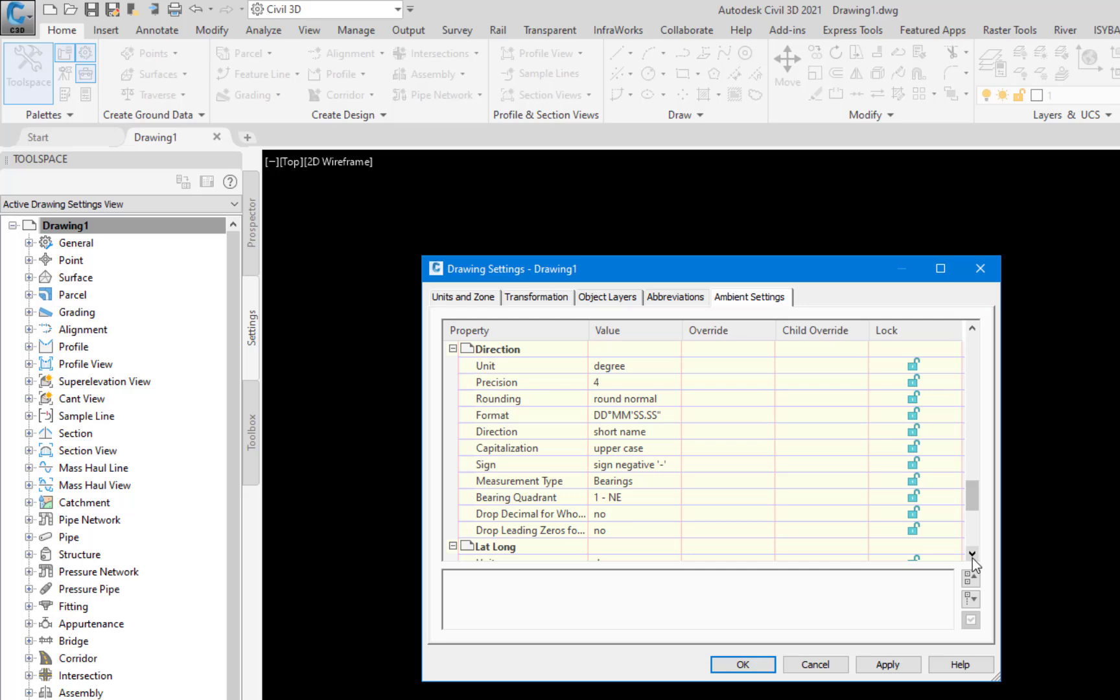
scroll(972, 558, down, 5)
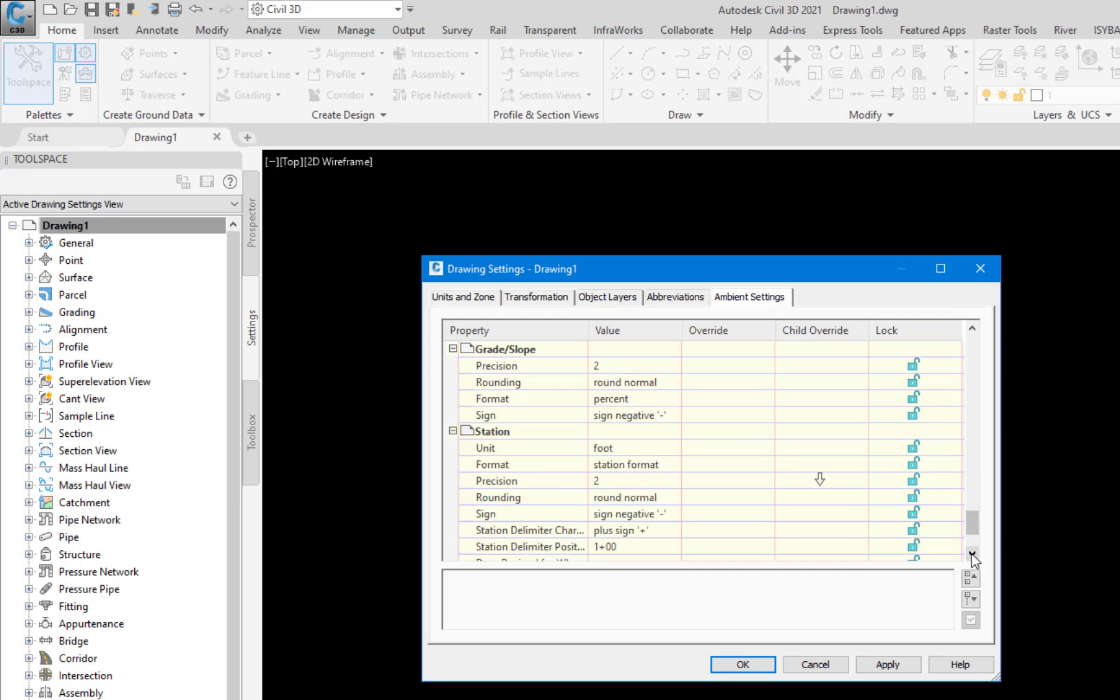
click(972, 555)
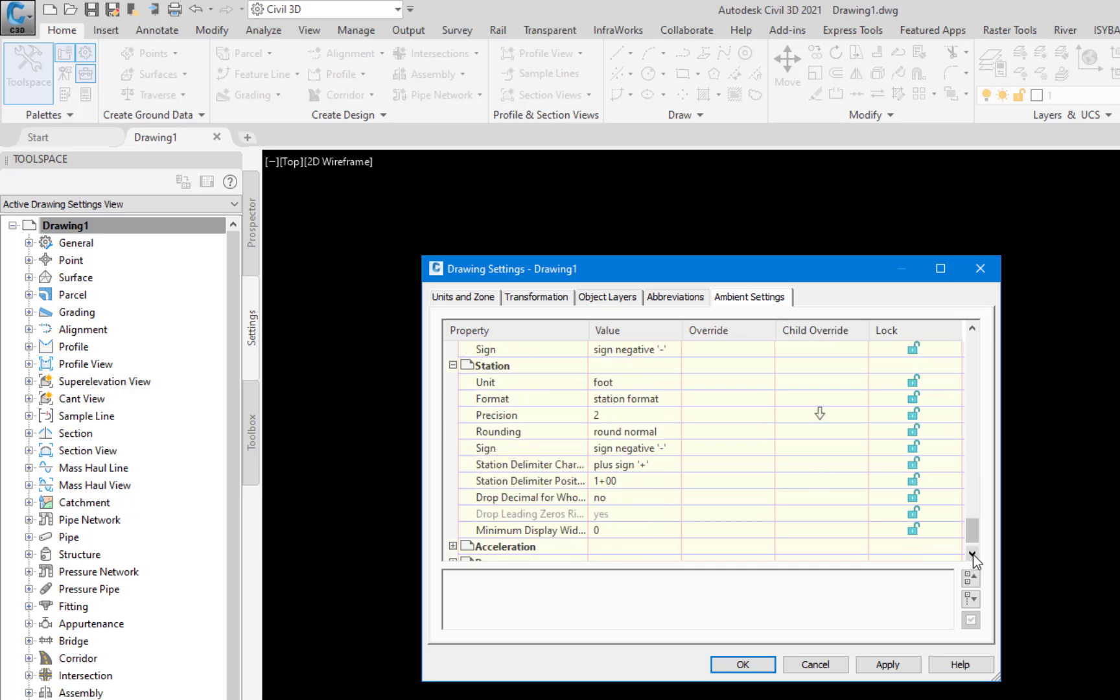
click(971, 554)
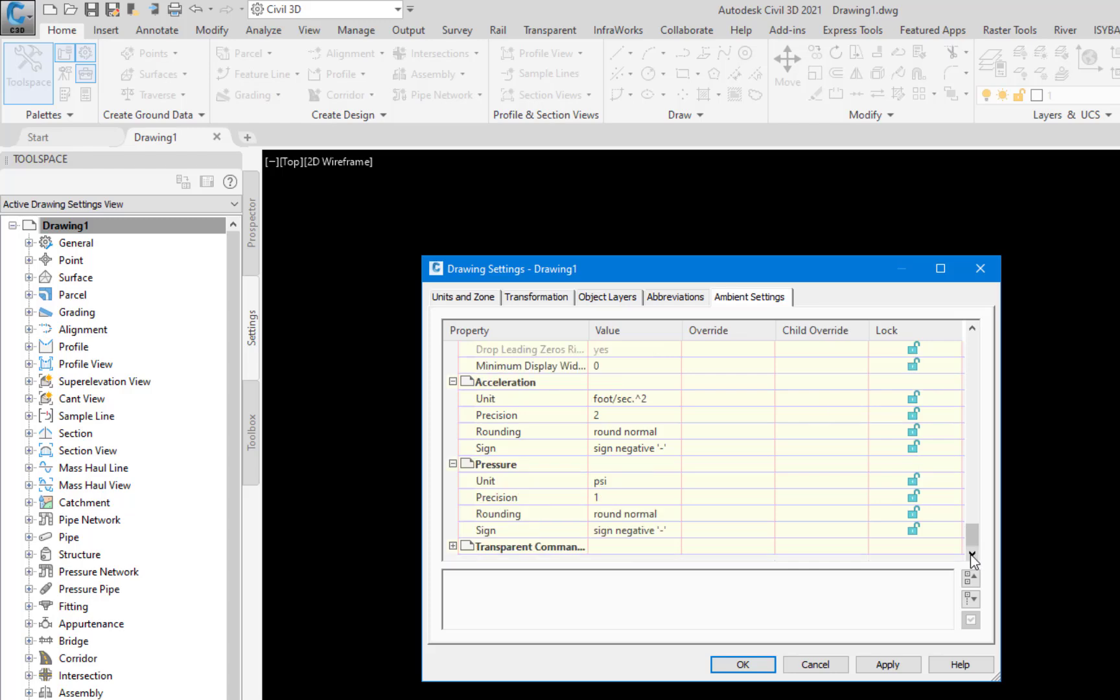
click(972, 555)
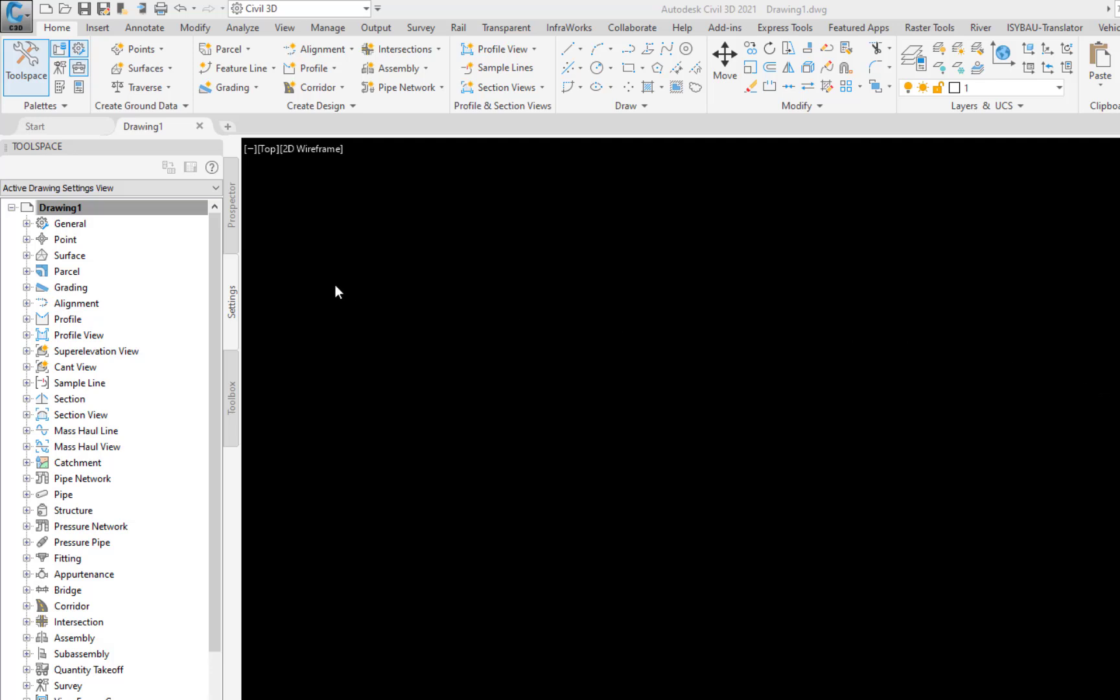
Step: Open the label style defaults of Drawing1 and choose Arial as the default label text style
click(65, 208)
right_click(83, 212)
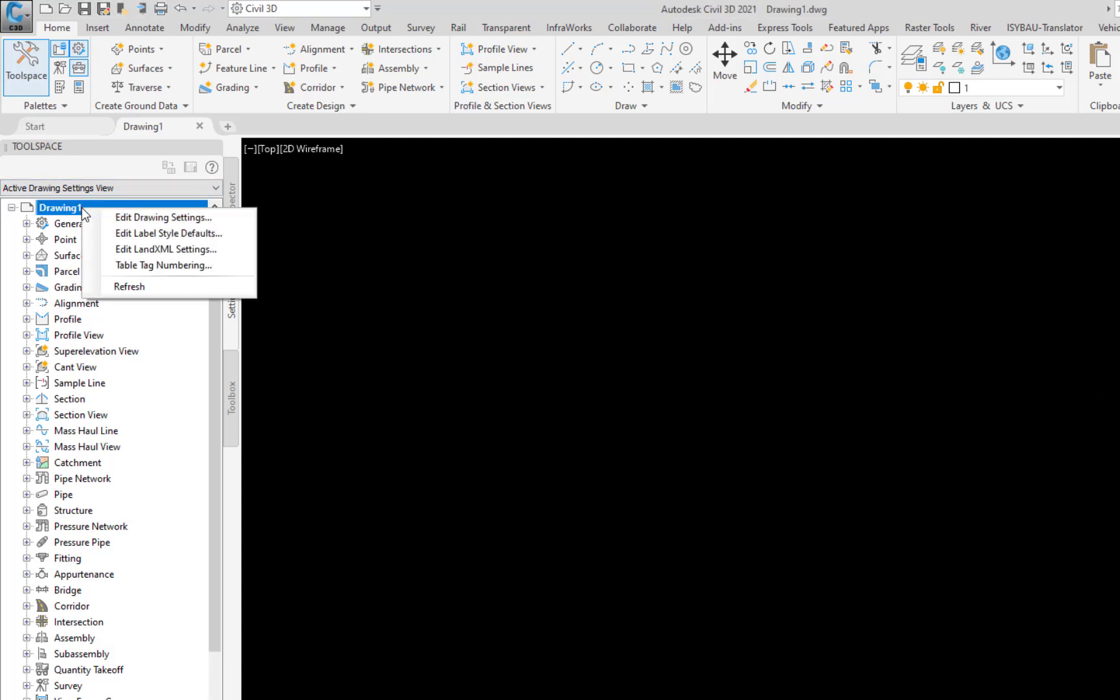
click(157, 235)
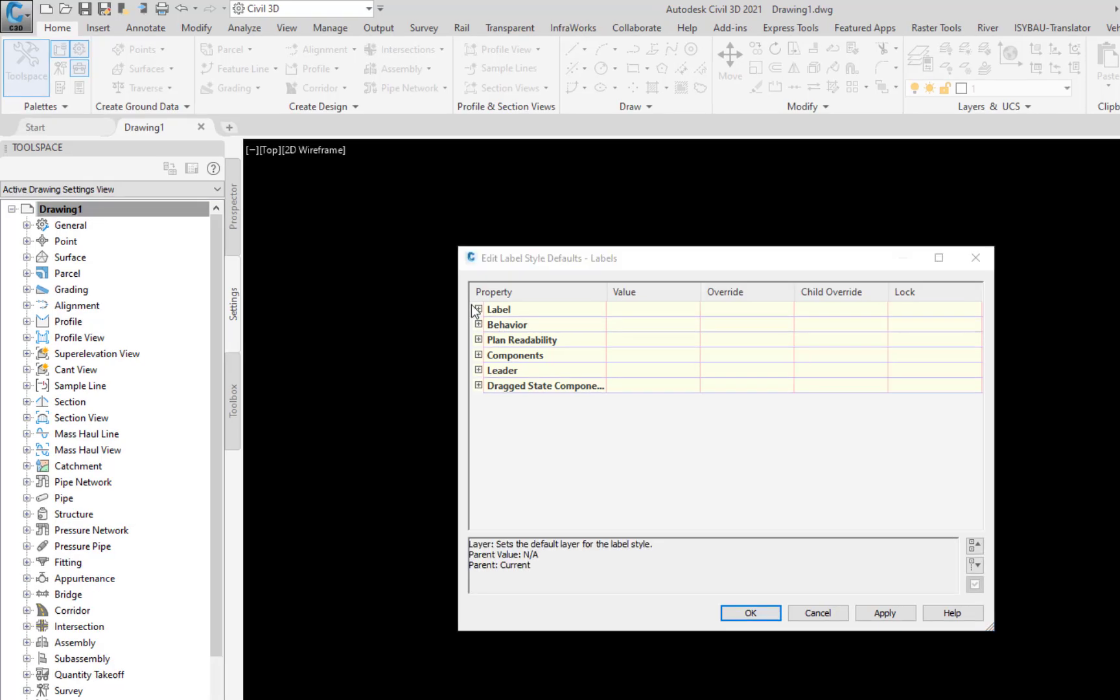
click(476, 308)
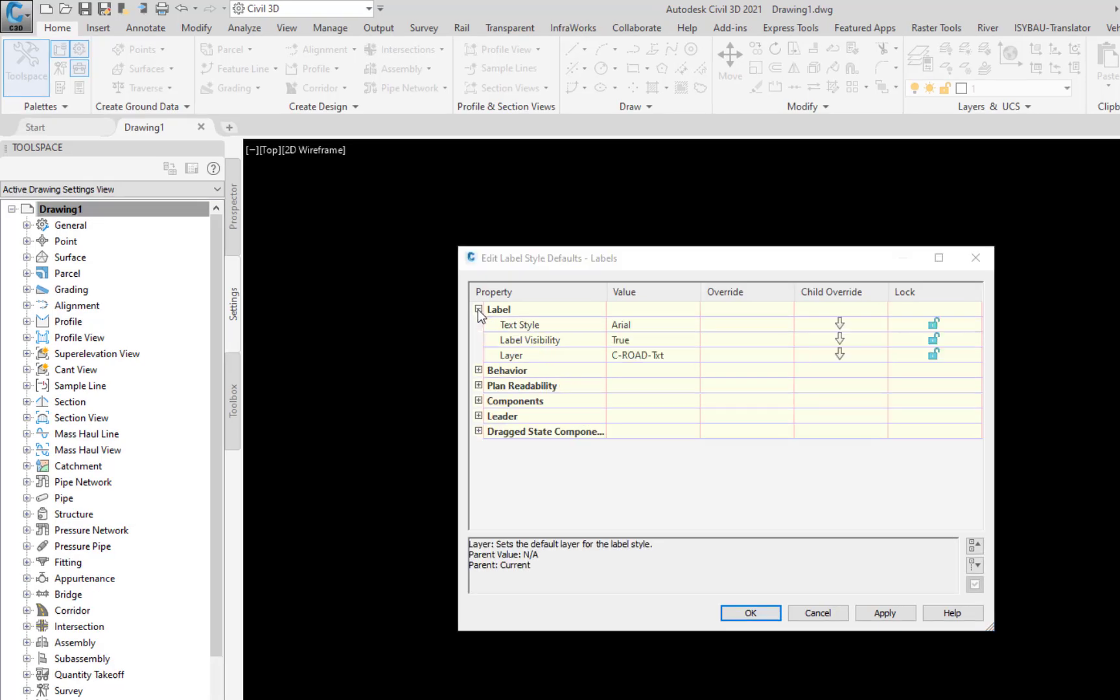
click(695, 325)
click(693, 325)
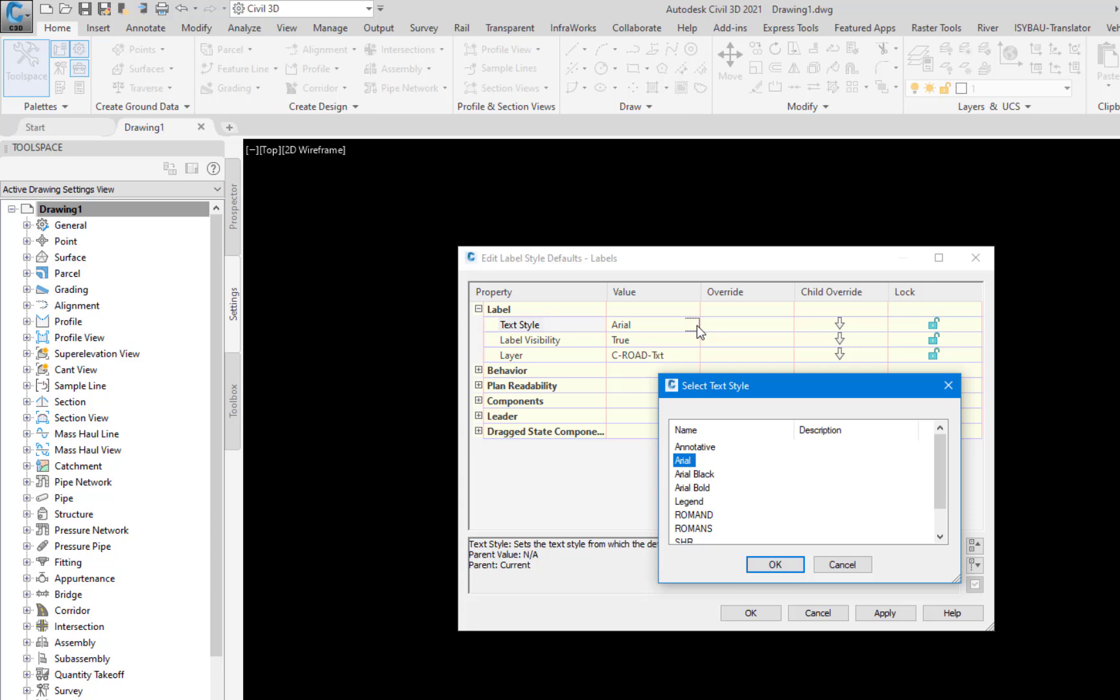
click(775, 564)
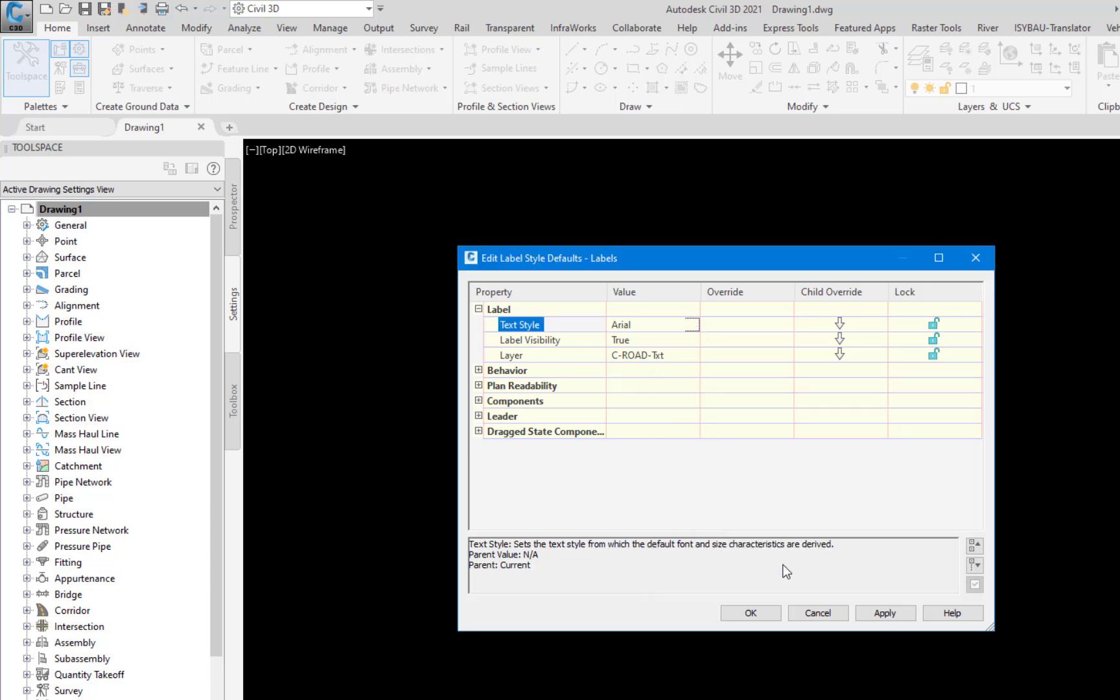
Step: Set the default label visibility to True and the default label layer to C-ROAD-Txt
click(693, 339)
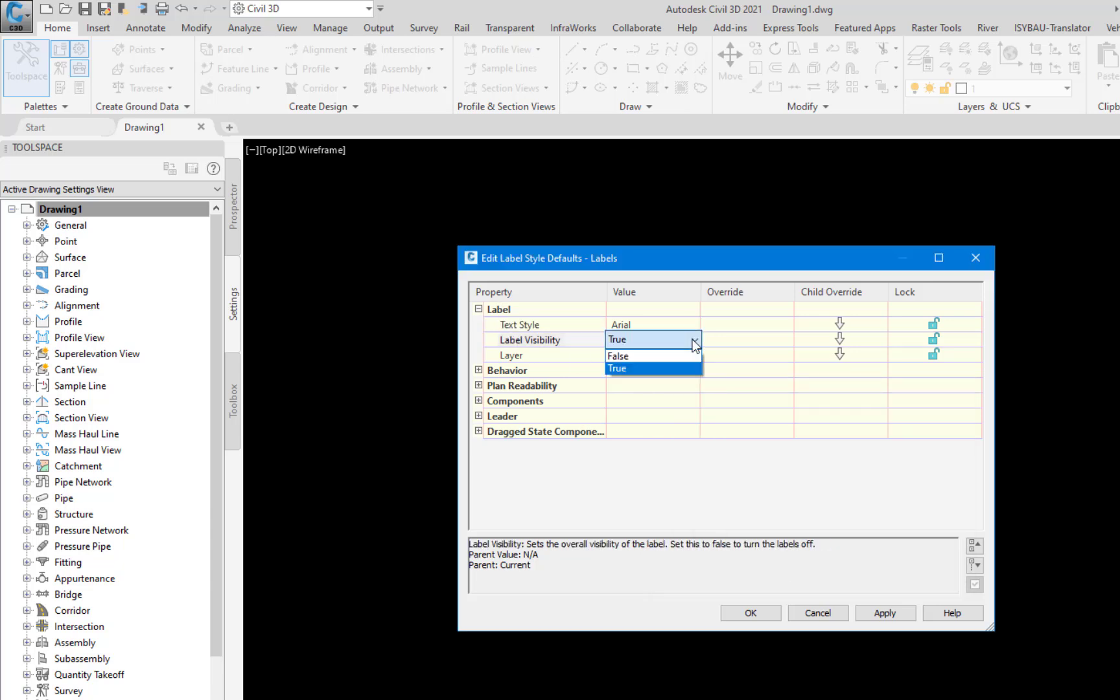
click(693, 338)
click(528, 356)
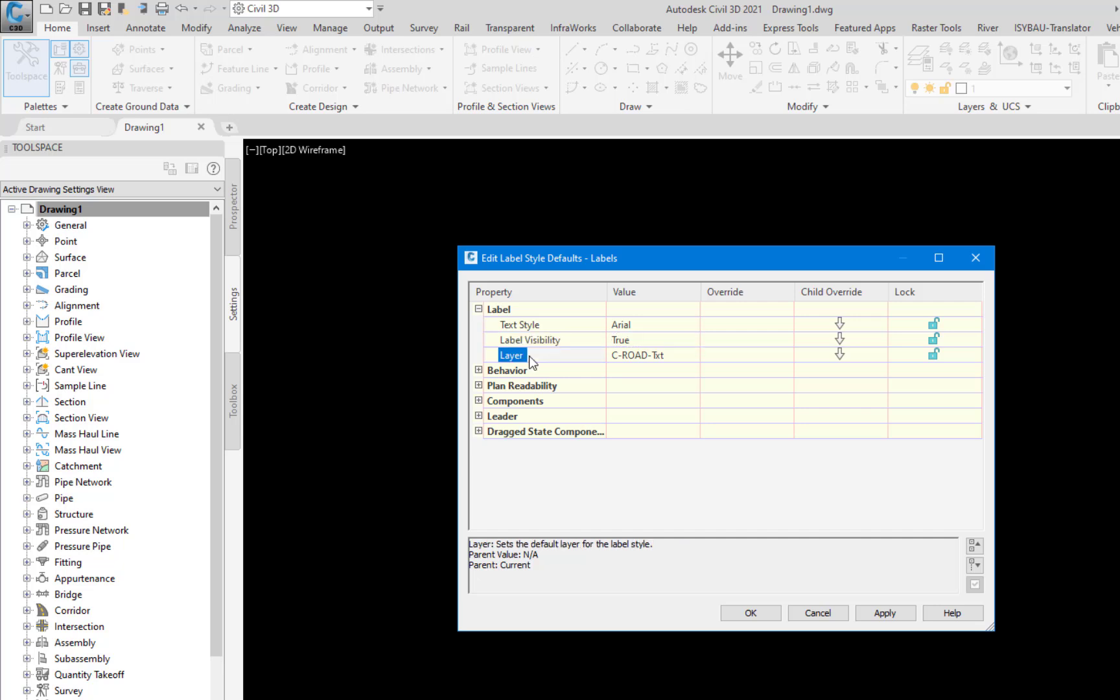
click(692, 356)
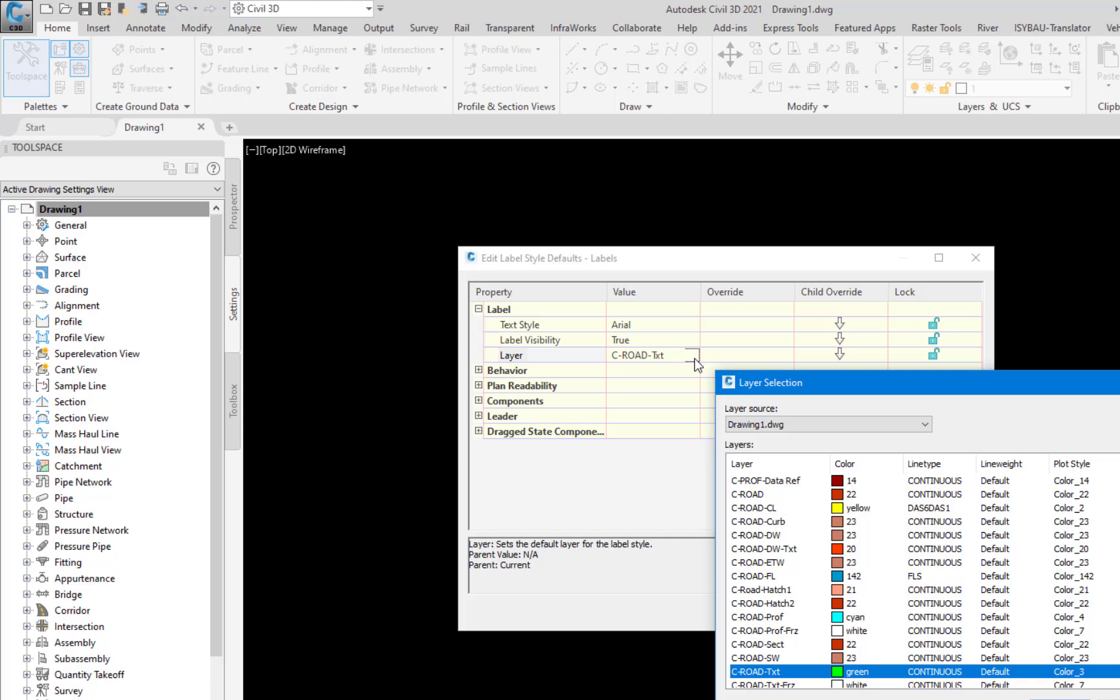
key(Return)
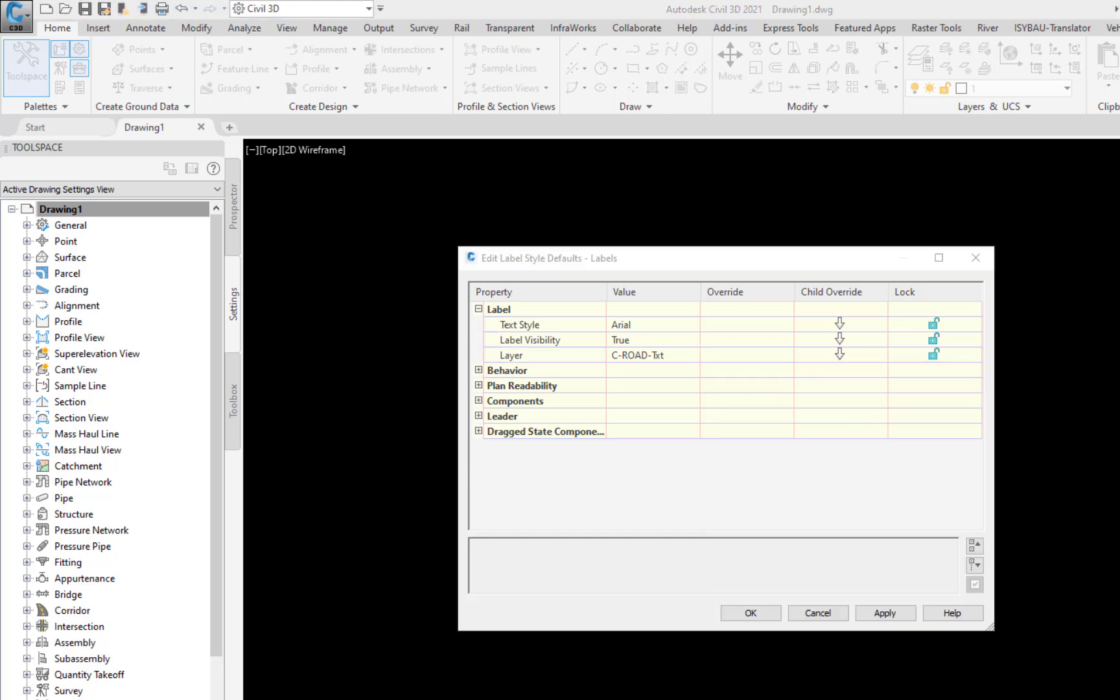
Step: Review the label Behavior defaults, checking the available options for Orientation Reference, Forced Insertion and Force Inside Curve
click(478, 371)
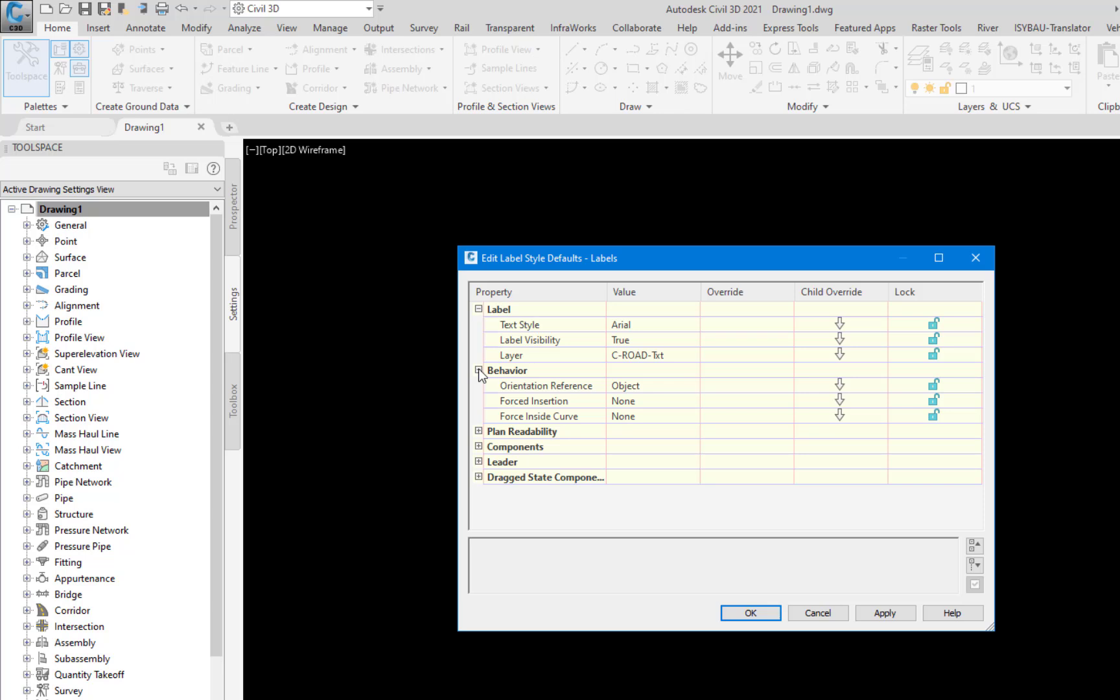
click(532, 385)
click(695, 386)
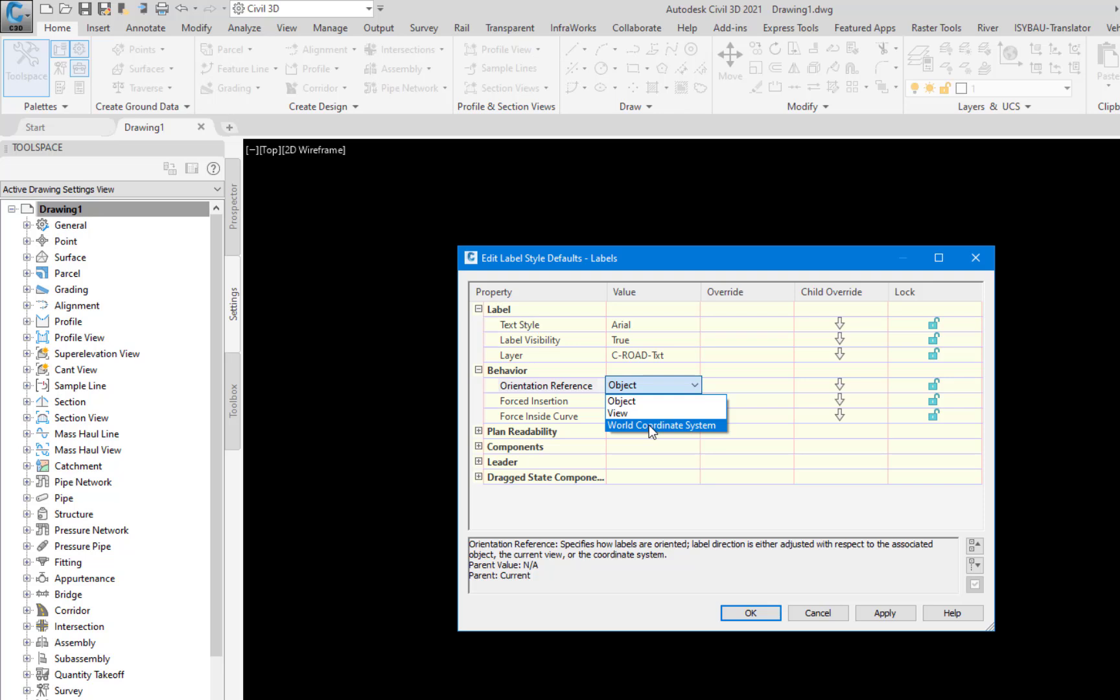
click(515, 403)
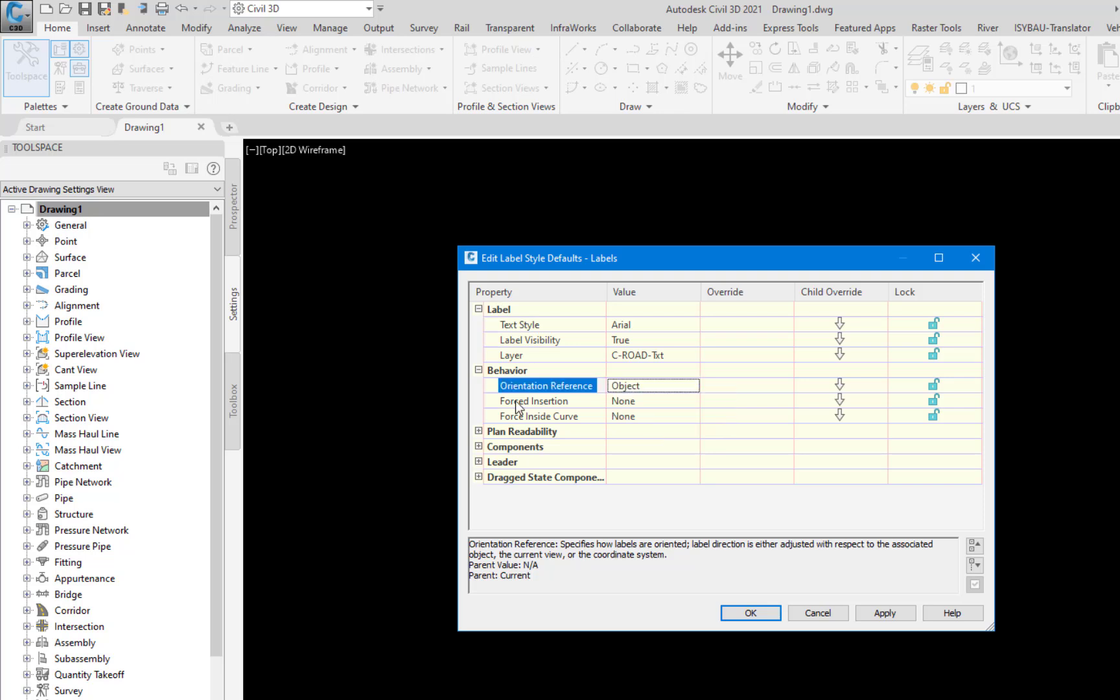
click(516, 401)
click(612, 402)
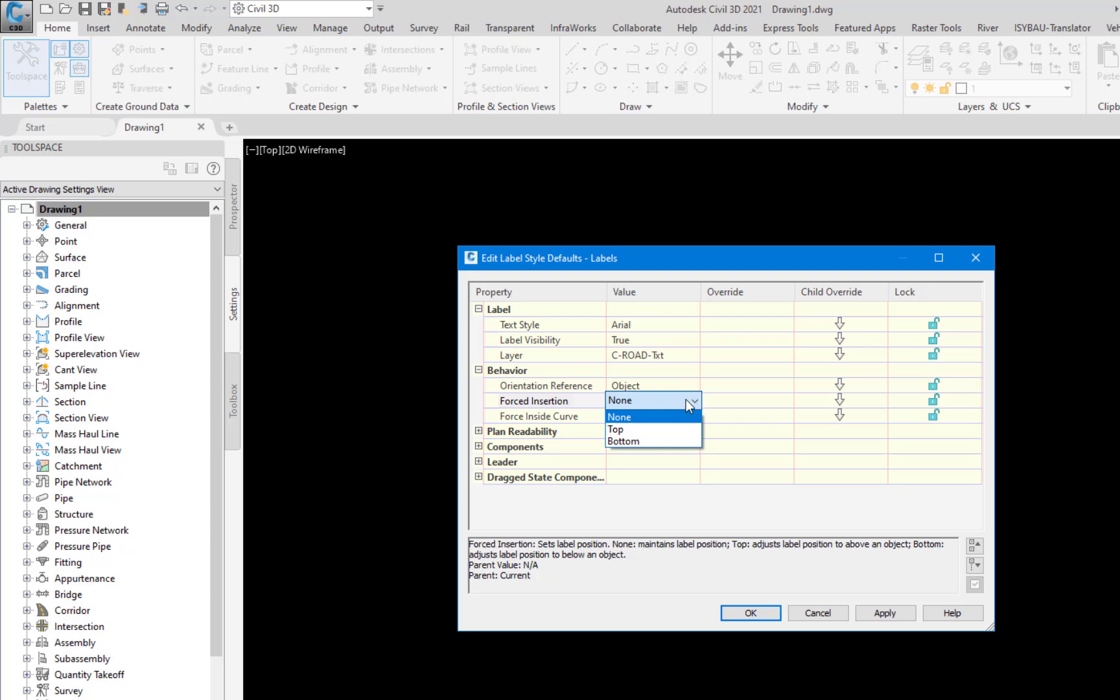
click(571, 417)
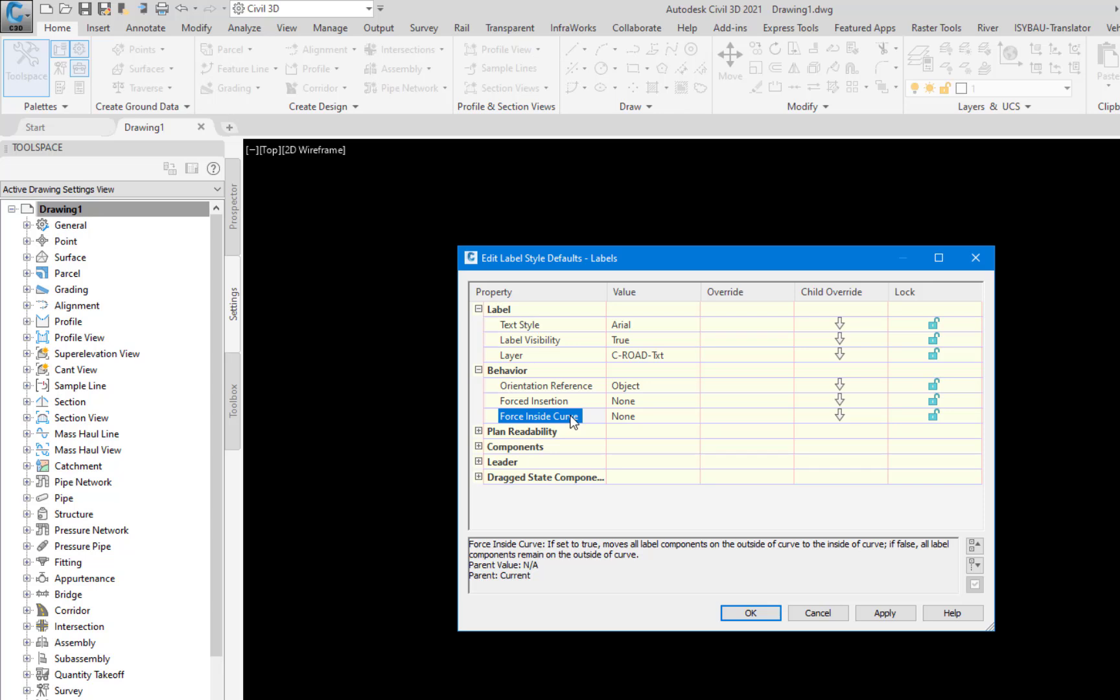
click(690, 417)
click(692, 417)
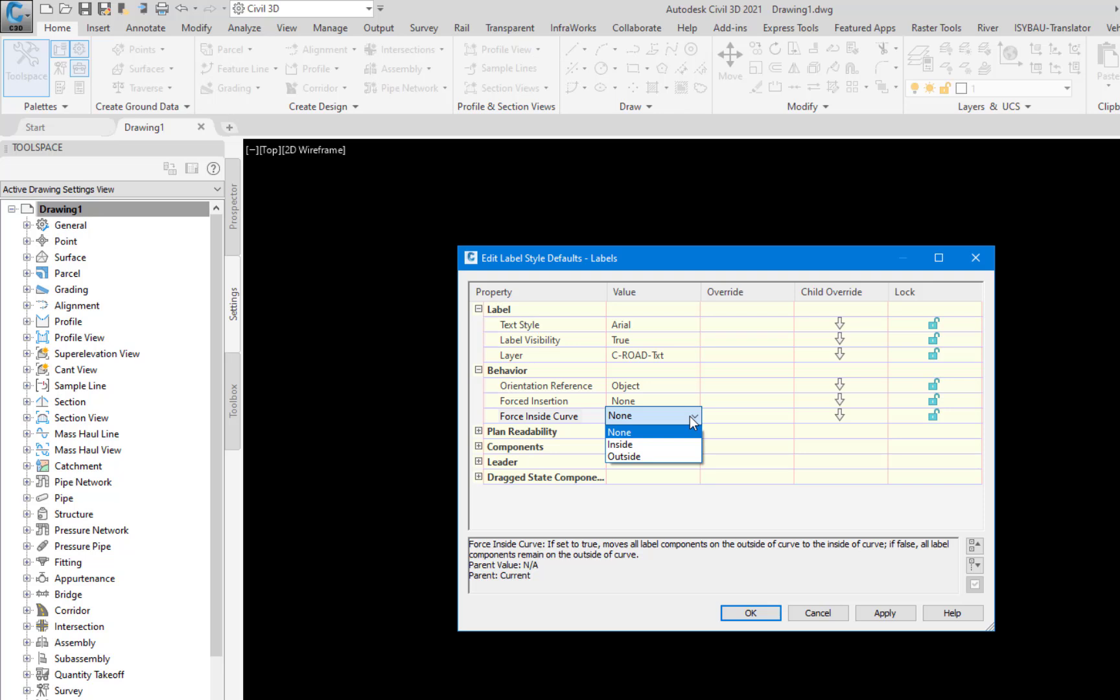
Step: Examine the Plan Readability defaults: Plan Readable, Readability Bias and Flip Anchors with Text
click(478, 429)
click(478, 430)
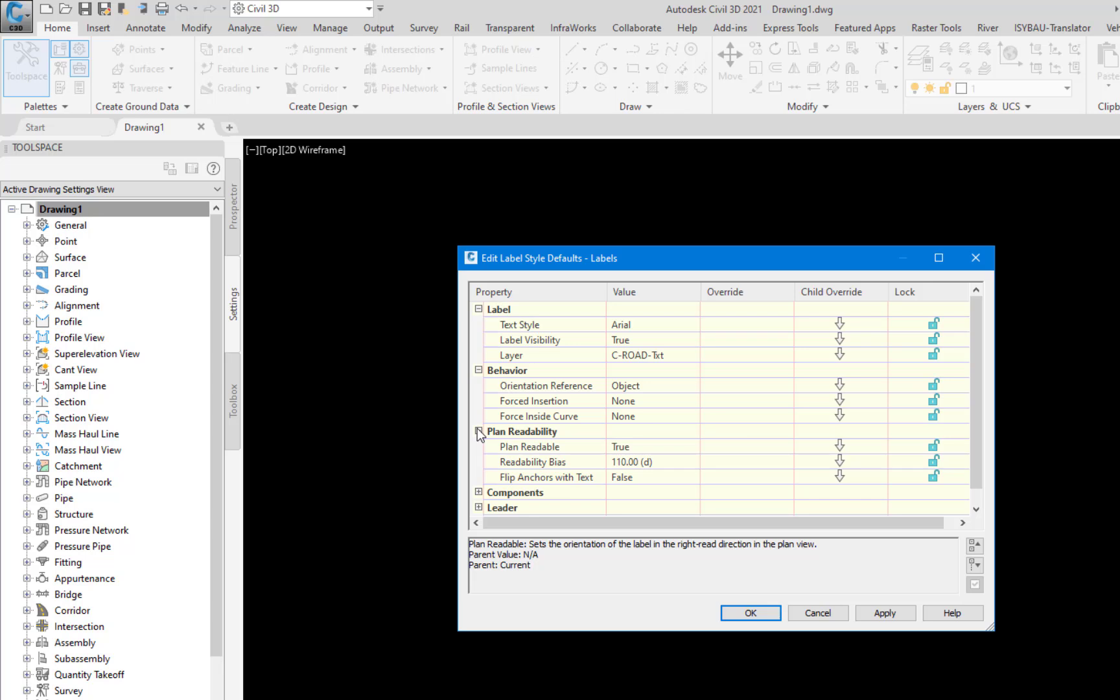
click(519, 447)
click(519, 461)
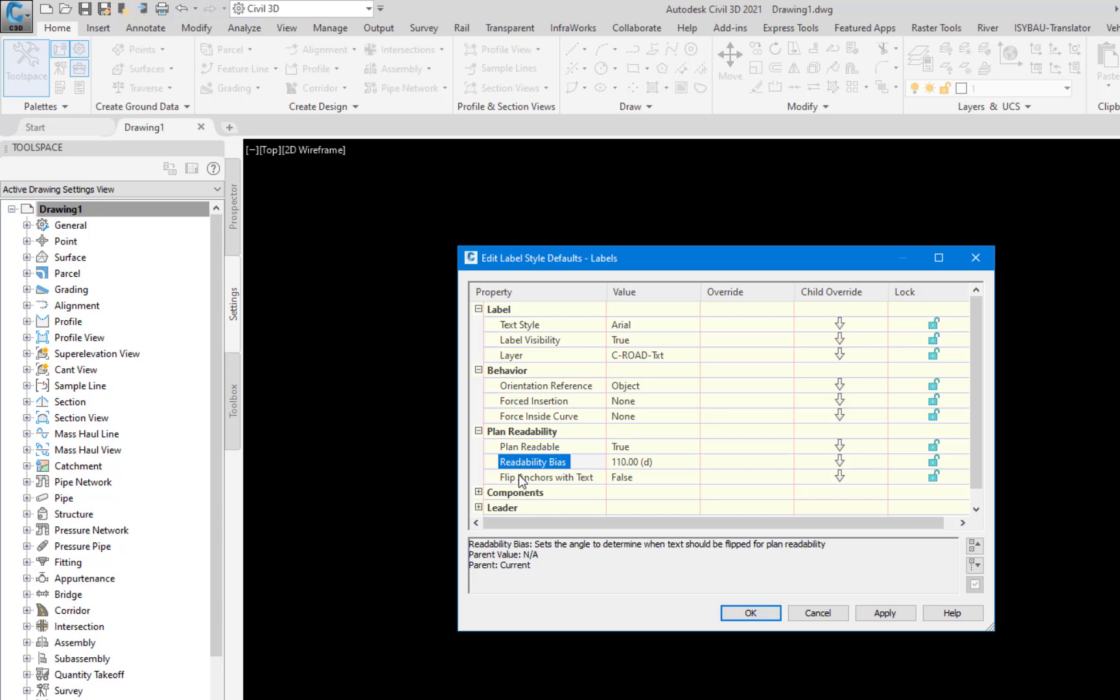
click(520, 478)
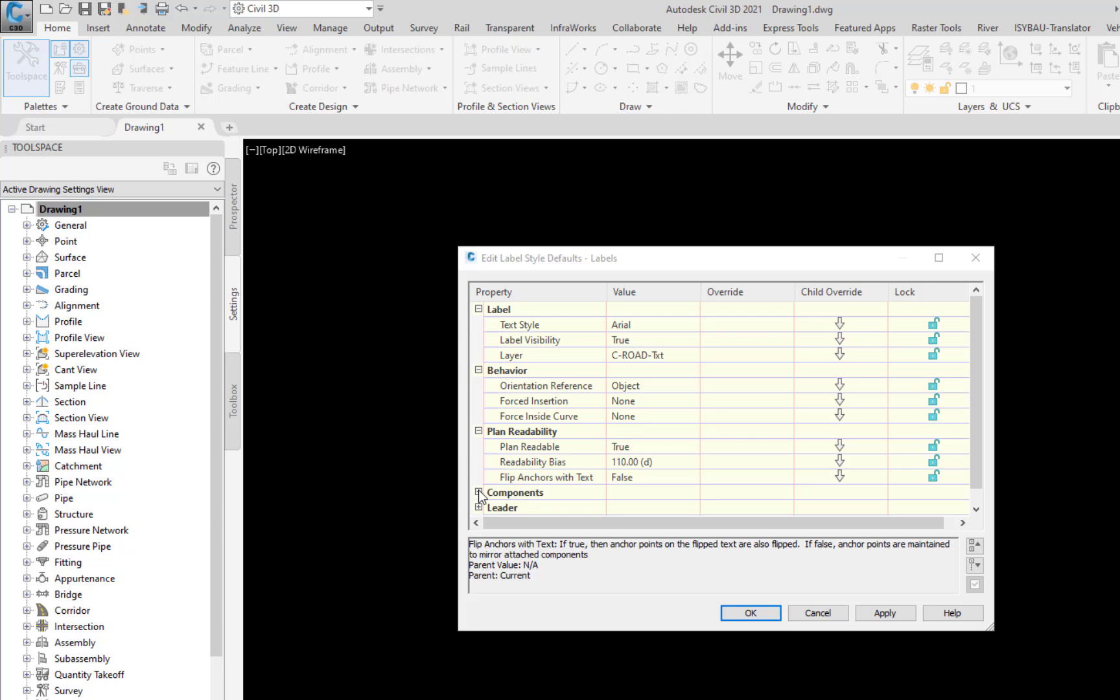
Step: Examine the label Components defaults for text height, color, linetype and lineweight
click(478, 491)
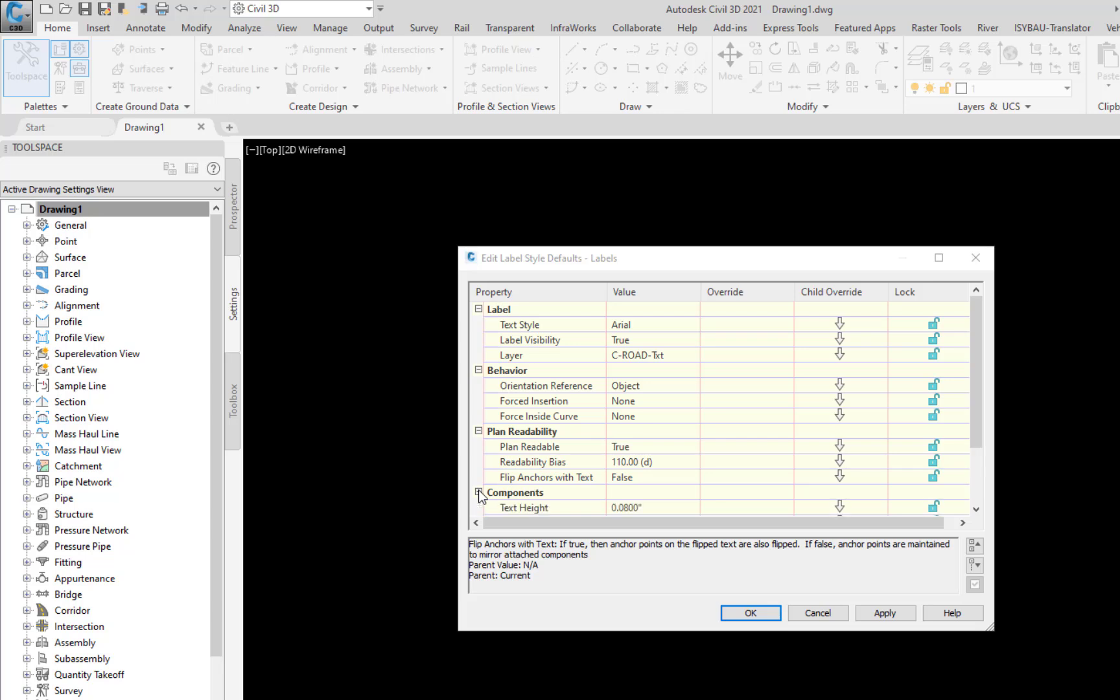
click(980, 487)
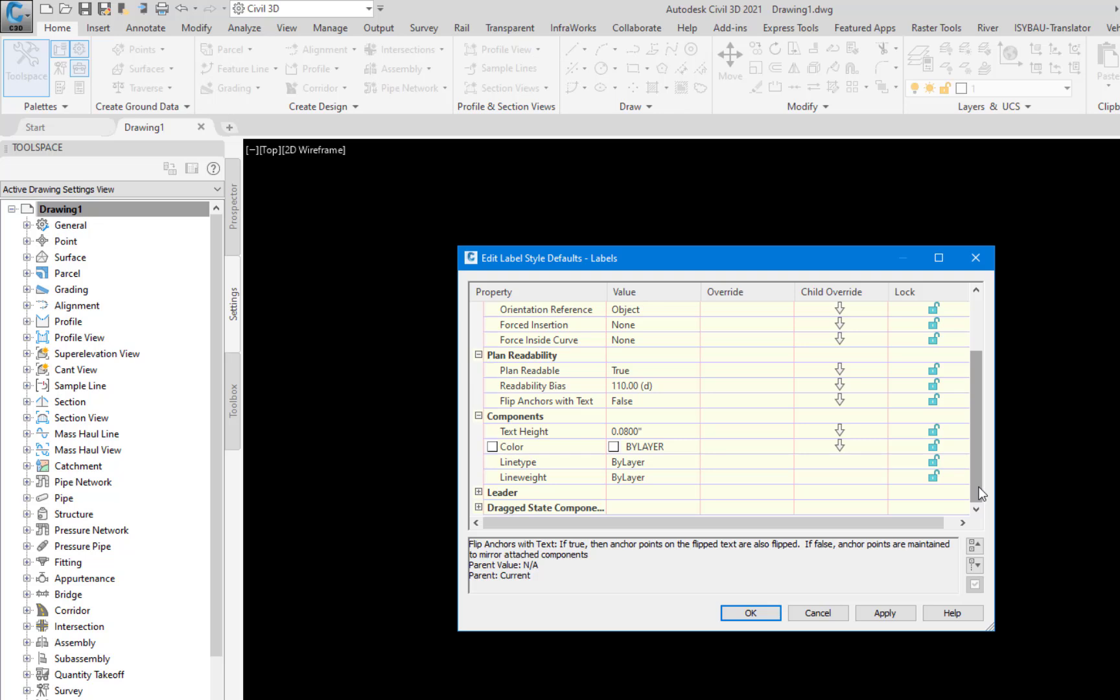
click(542, 433)
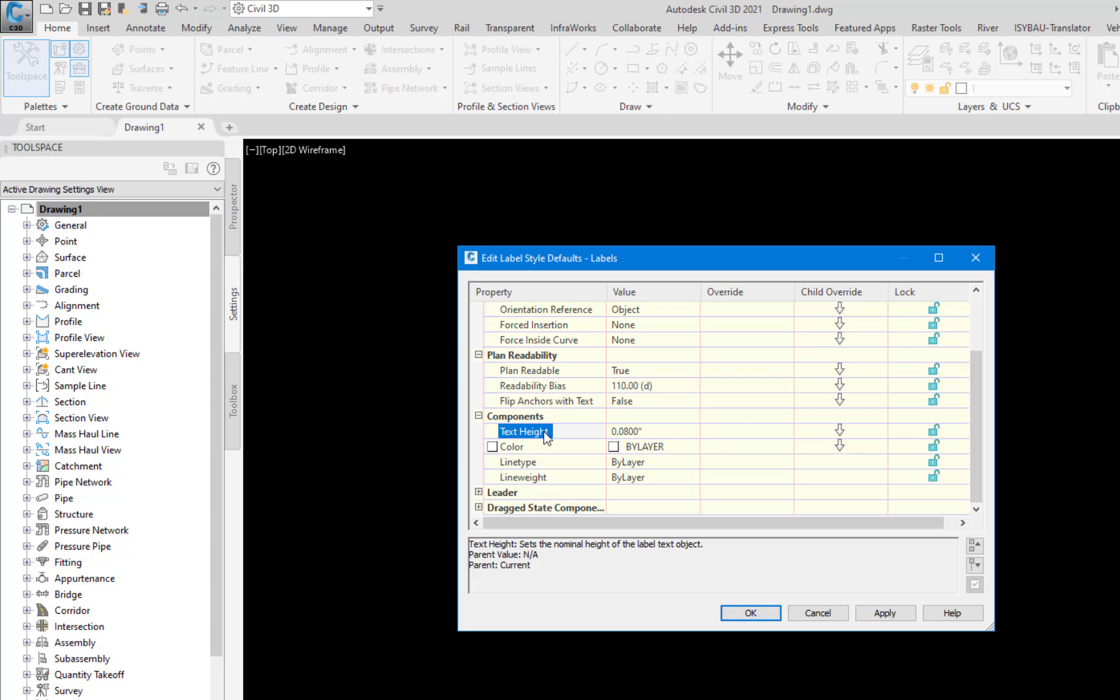
click(524, 448)
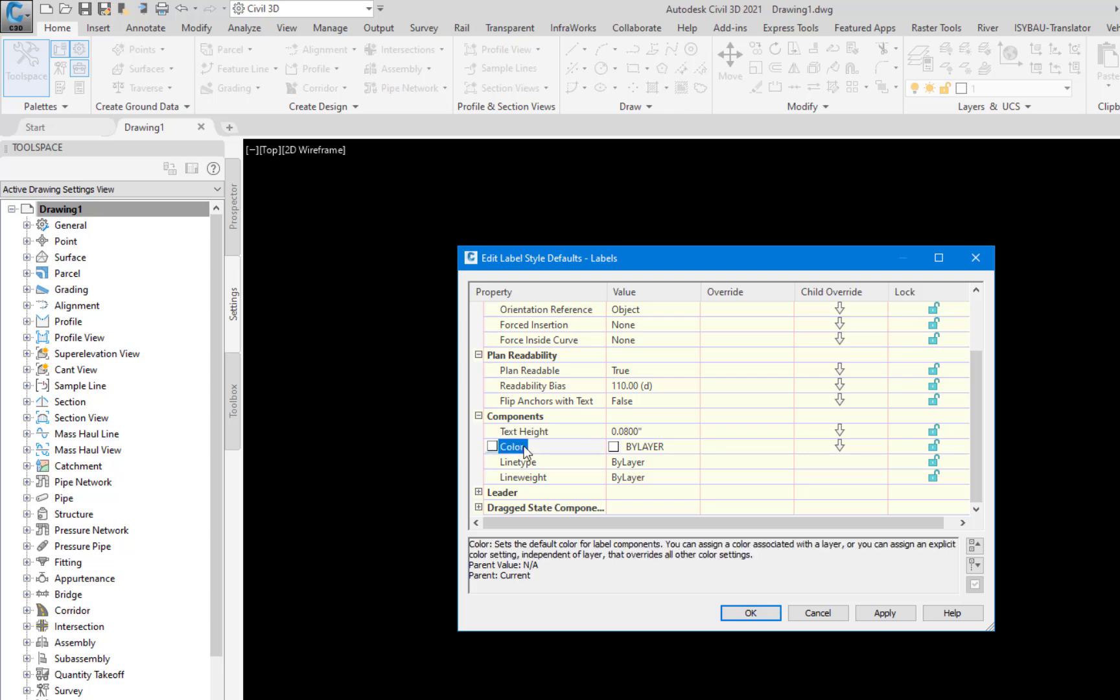
click(535, 461)
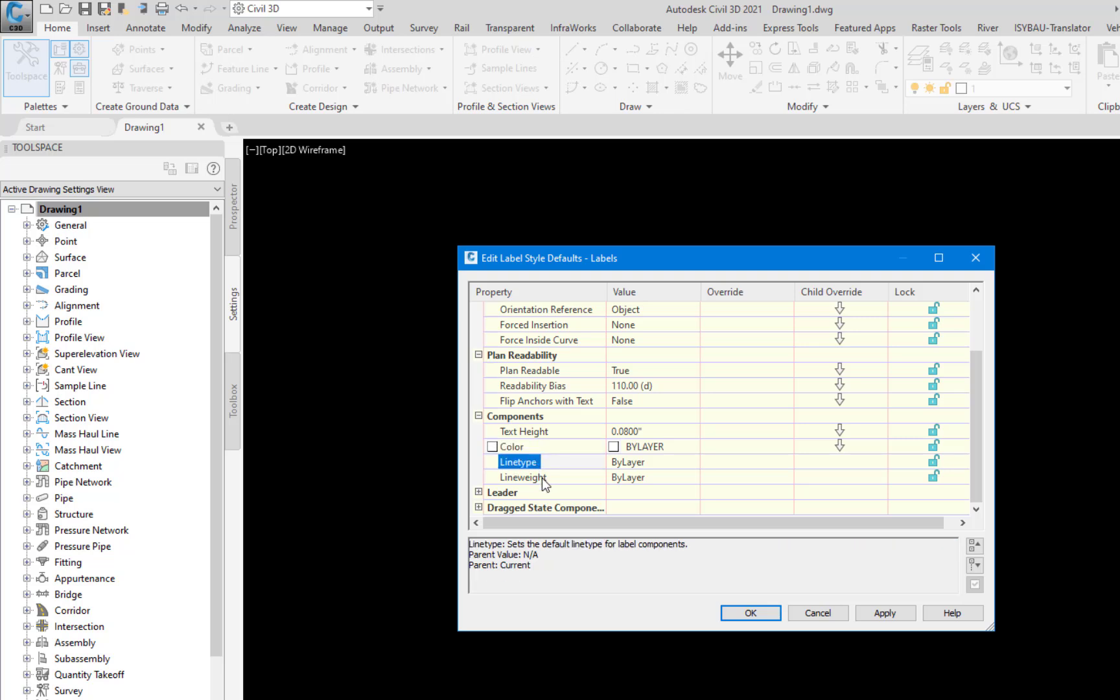
click(542, 478)
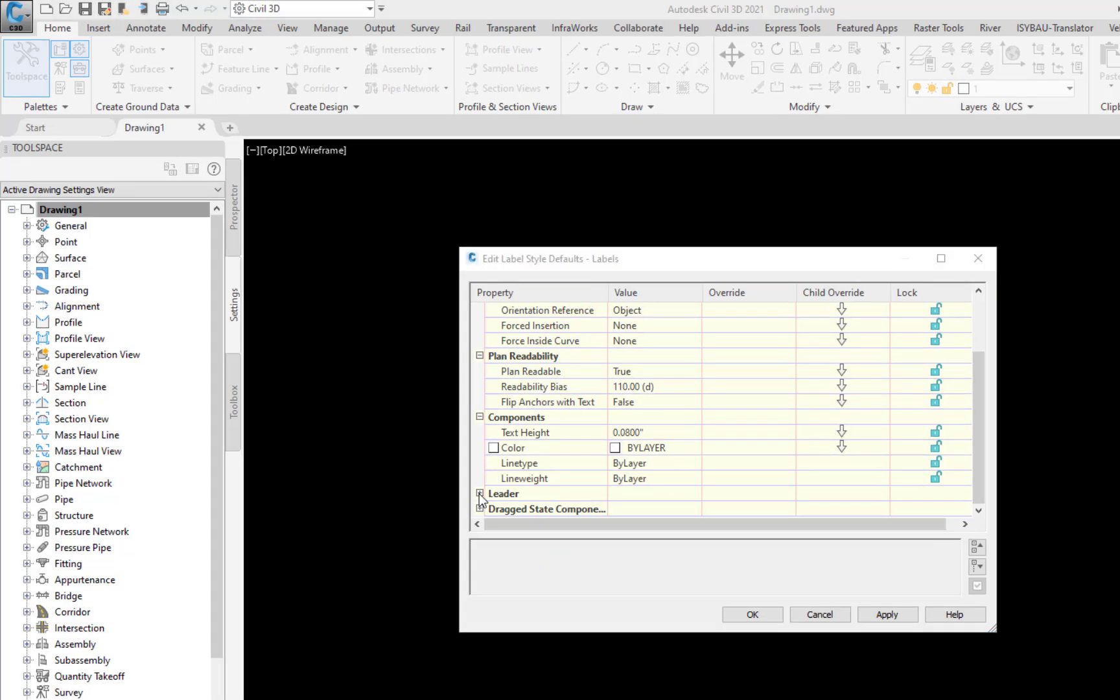
Step: Examine the Leader defaults for arrow head style and size, including the list of available arrow head styles
click(479, 494)
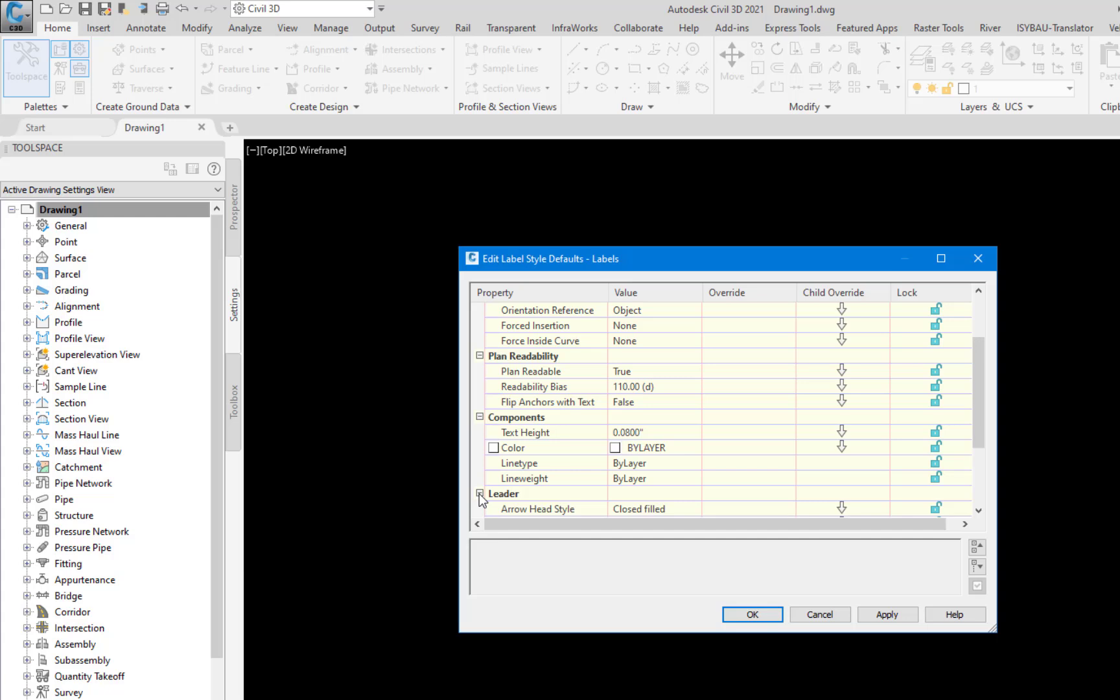
click(980, 496)
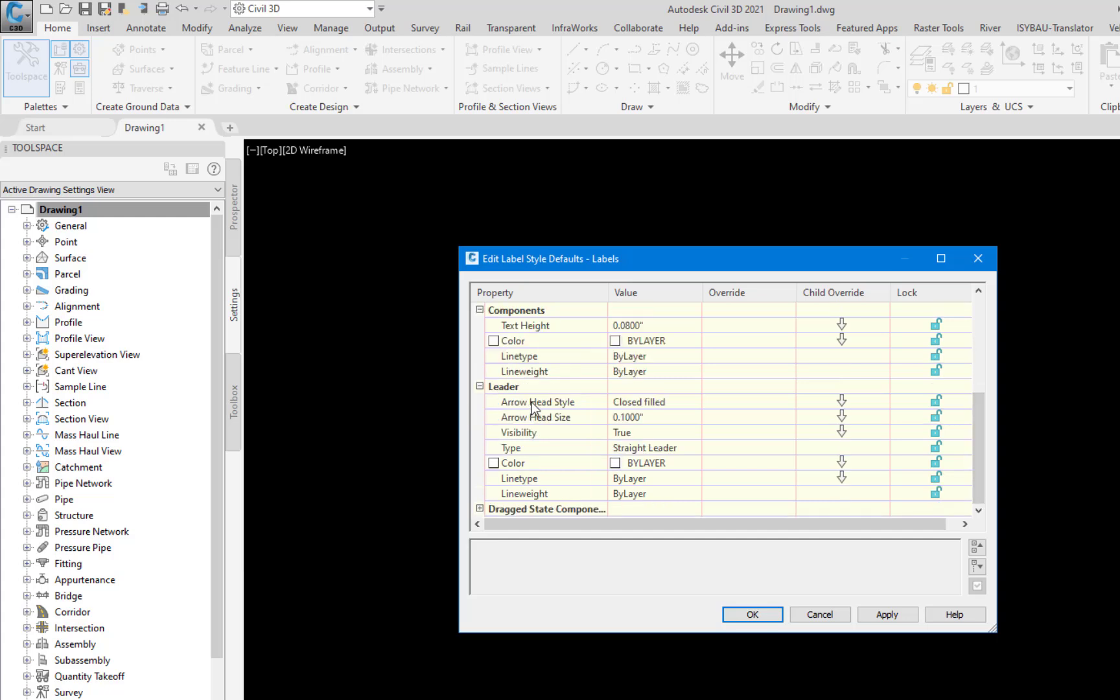
click(531, 402)
click(698, 402)
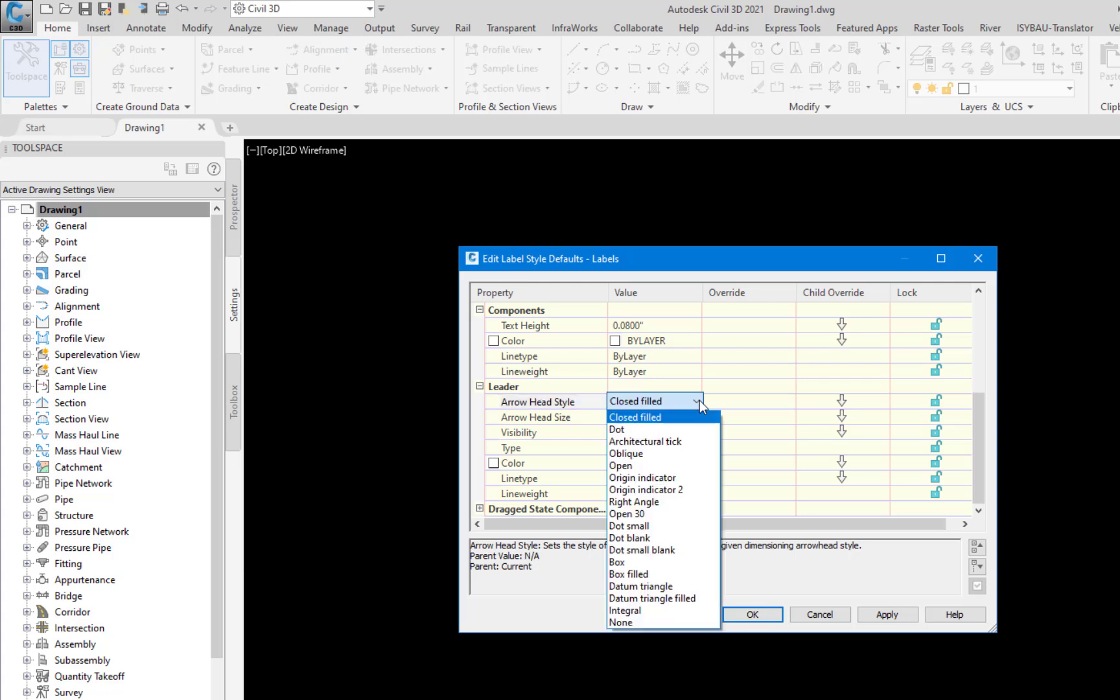
click(698, 403)
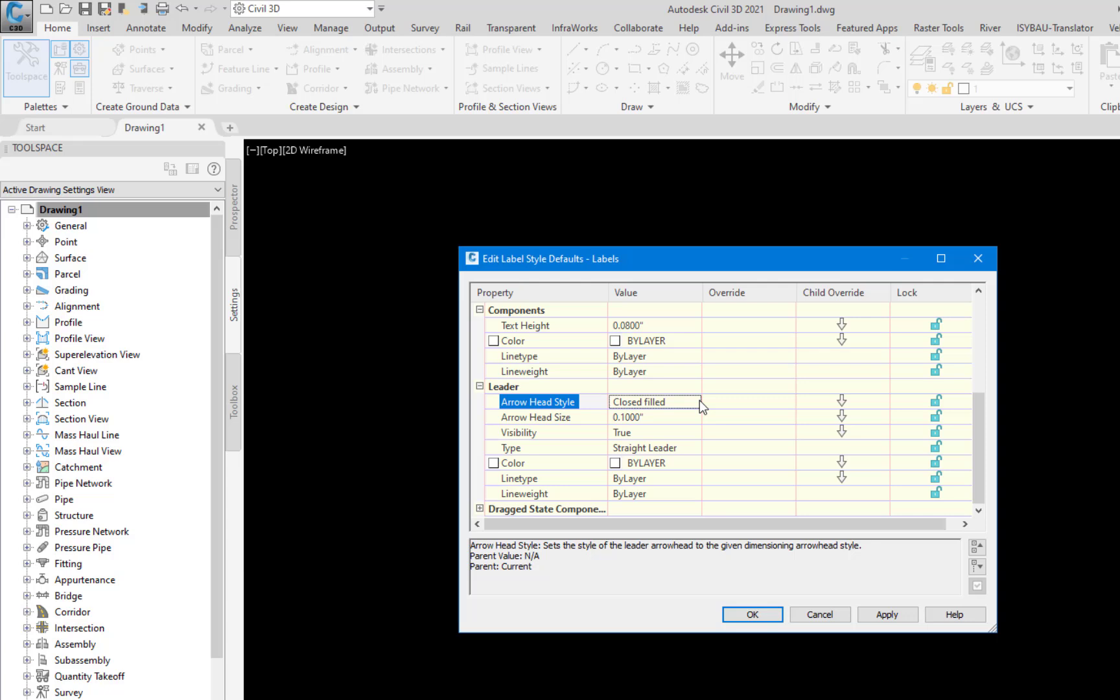
click(536, 418)
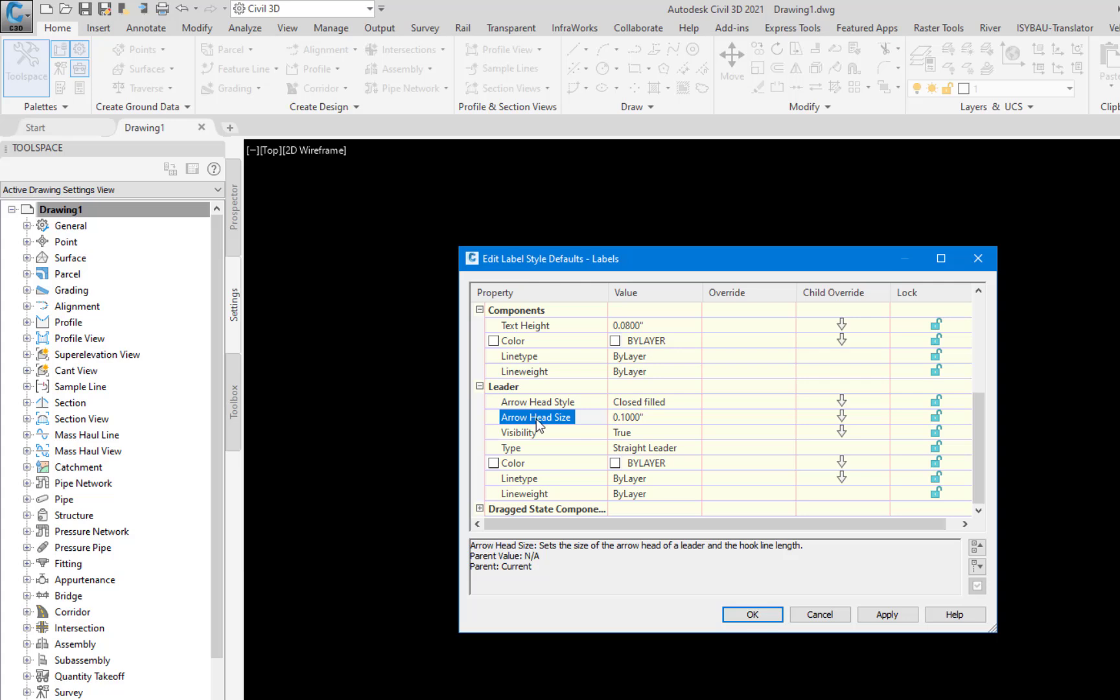
Step: Review the remaining Leader defaults: visibility, leader type options, color, linetype and lineweight
click(523, 433)
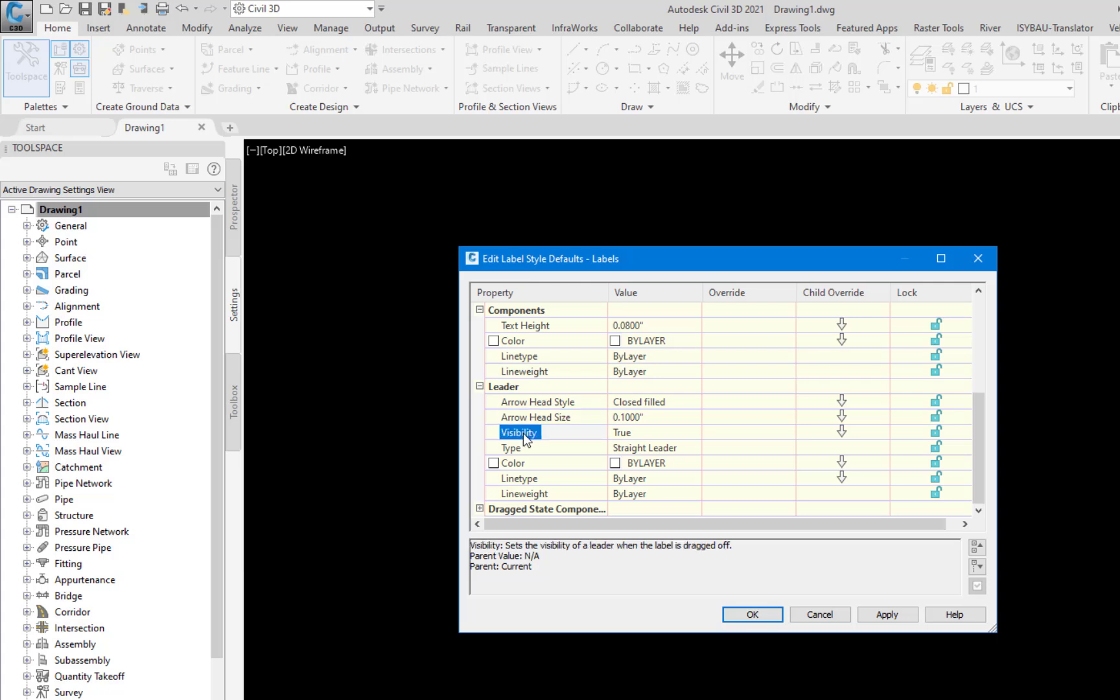
click(693, 433)
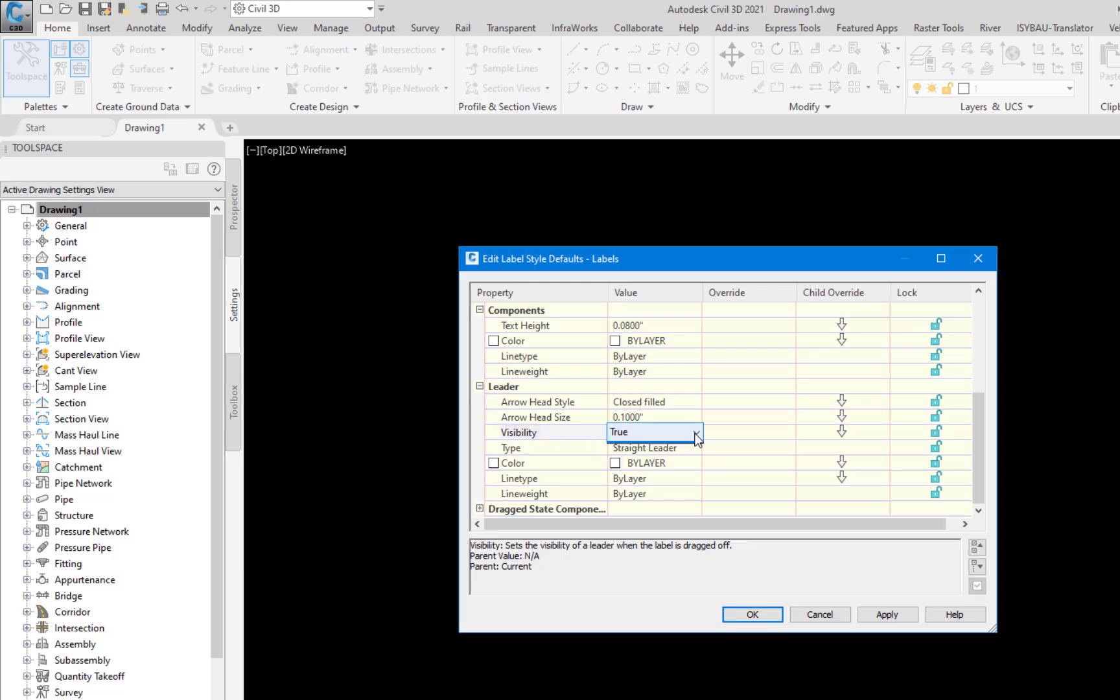
click(694, 434)
click(694, 435)
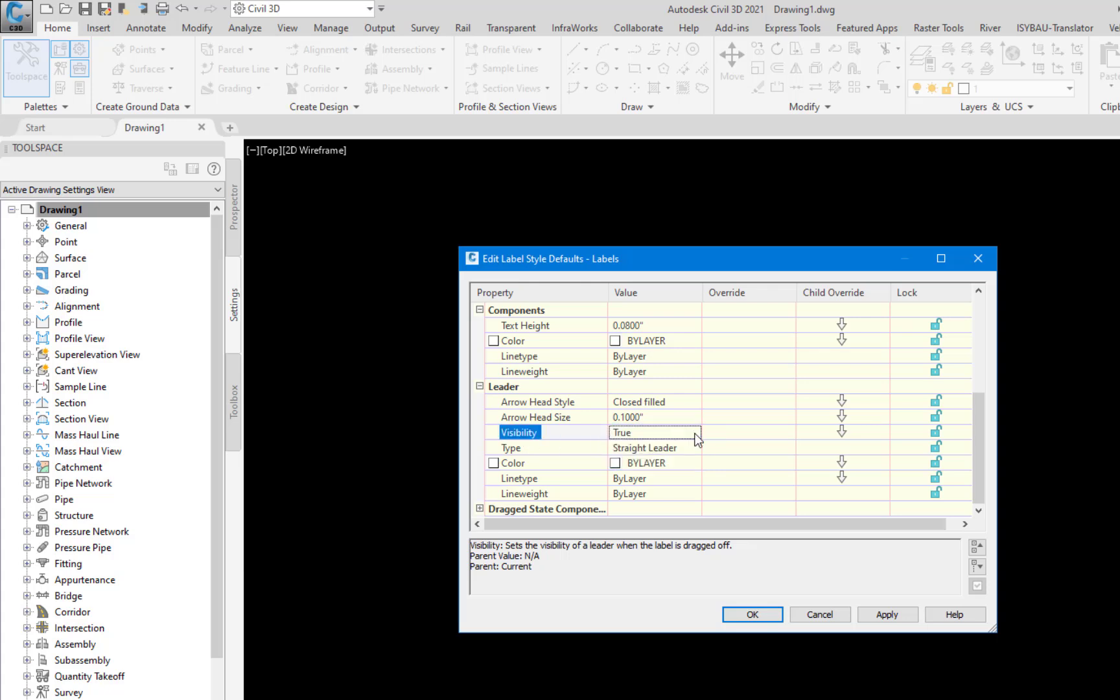
click(517, 450)
click(696, 448)
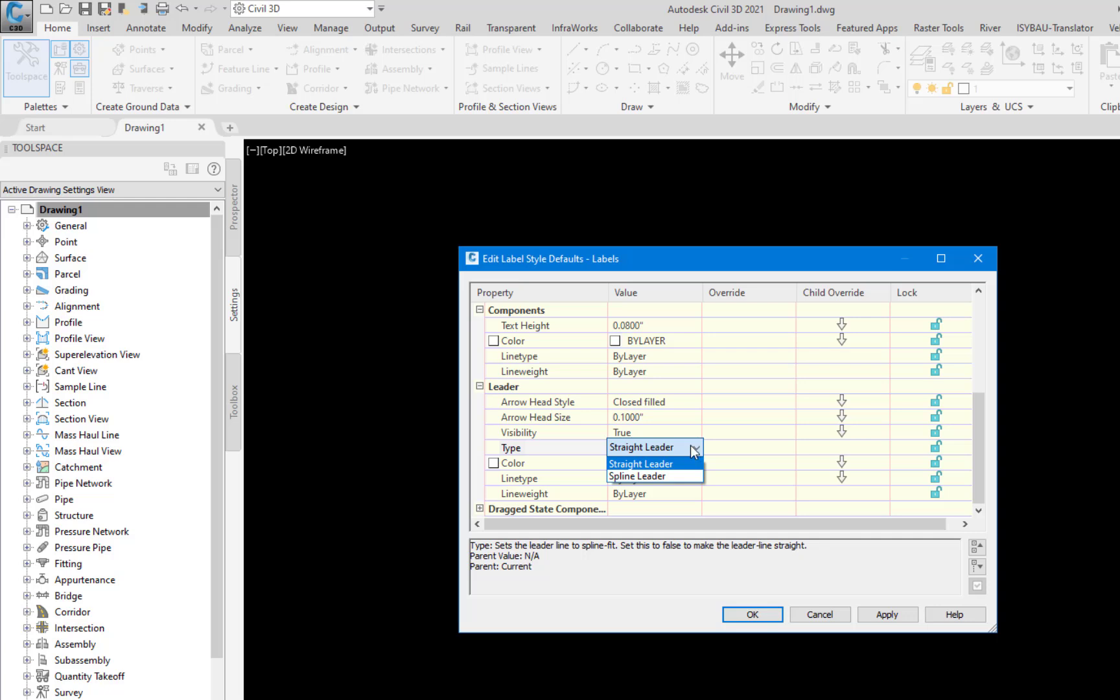
click(535, 462)
click(538, 483)
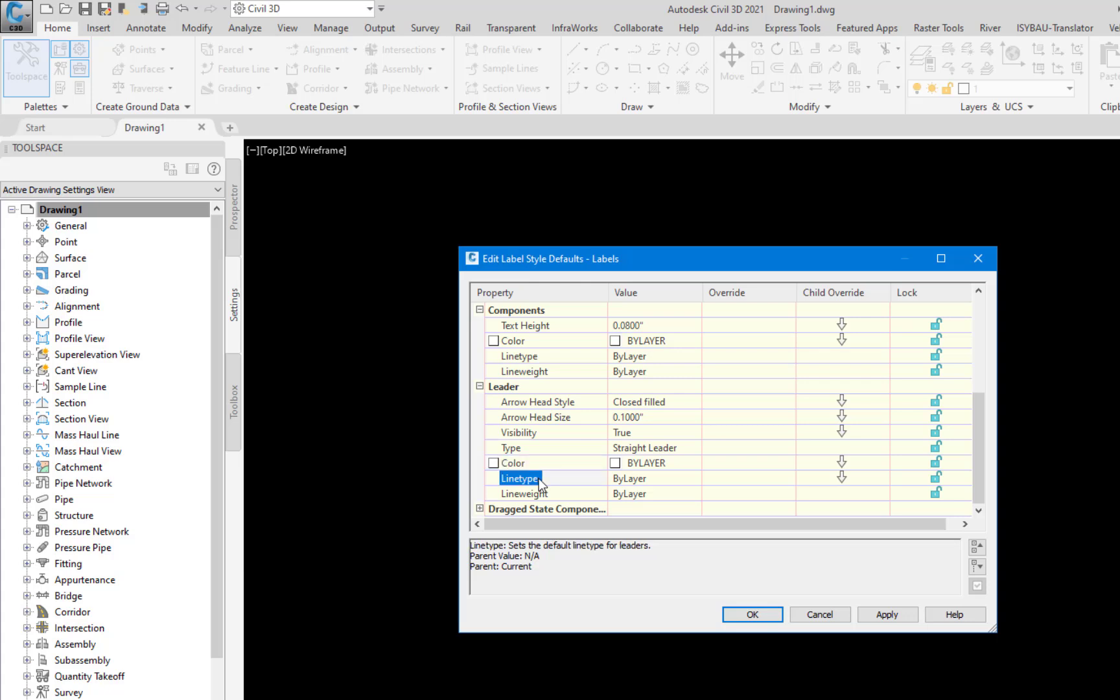
click(539, 493)
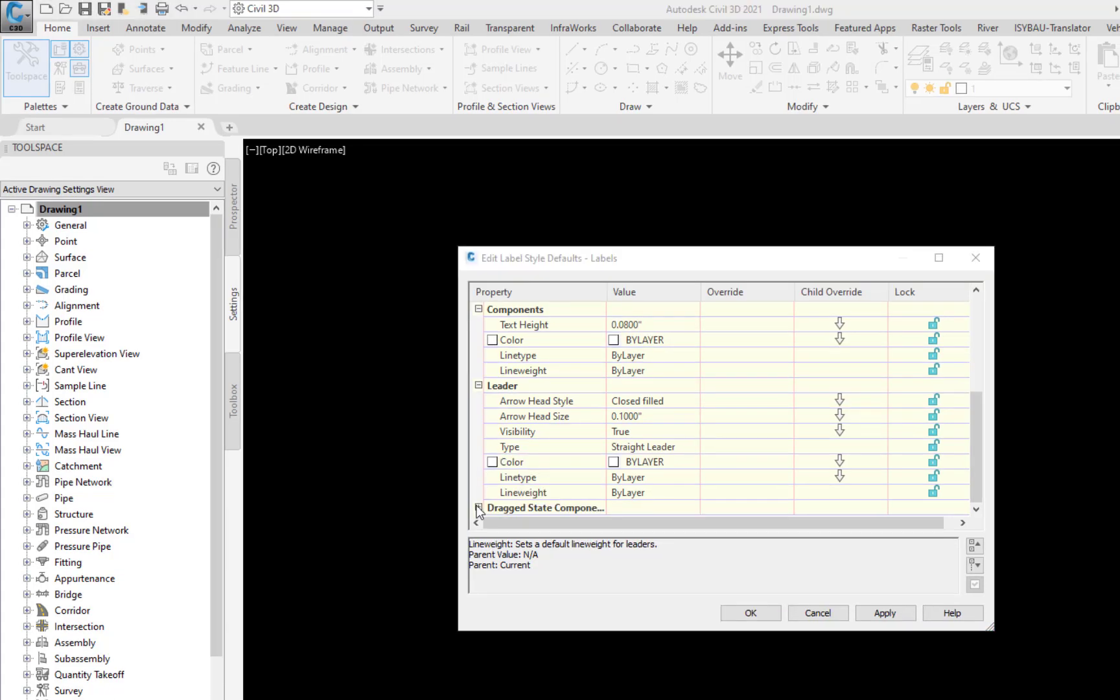
Step: Set the default Display of the Dragged State Components to Stacked Text
click(479, 508)
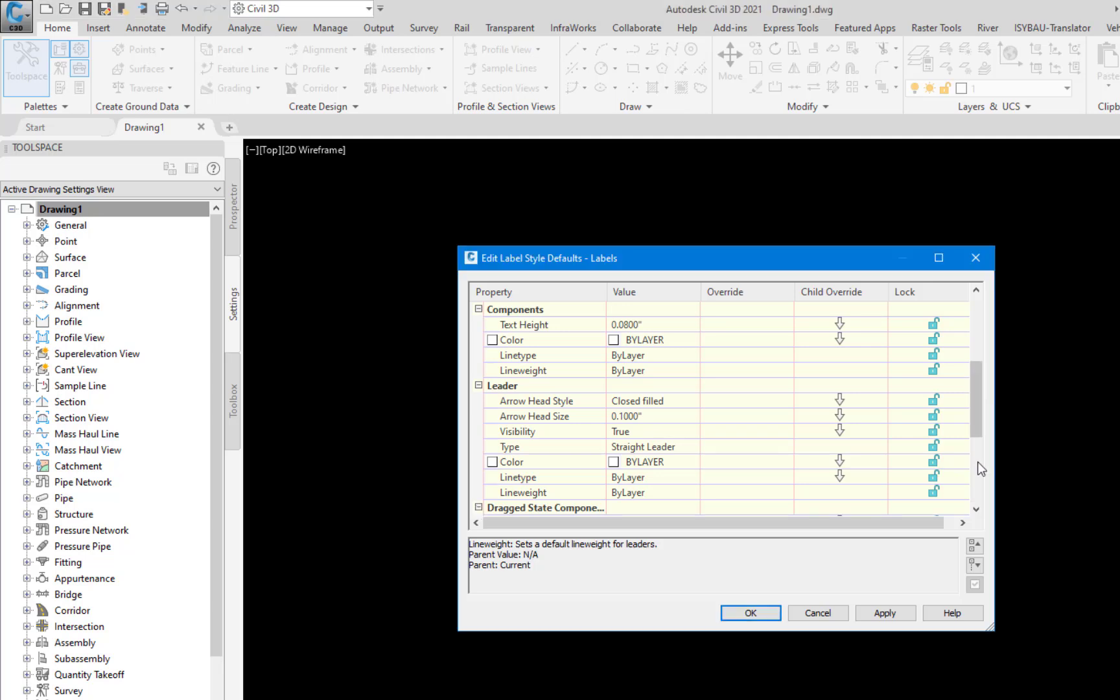
click(978, 461)
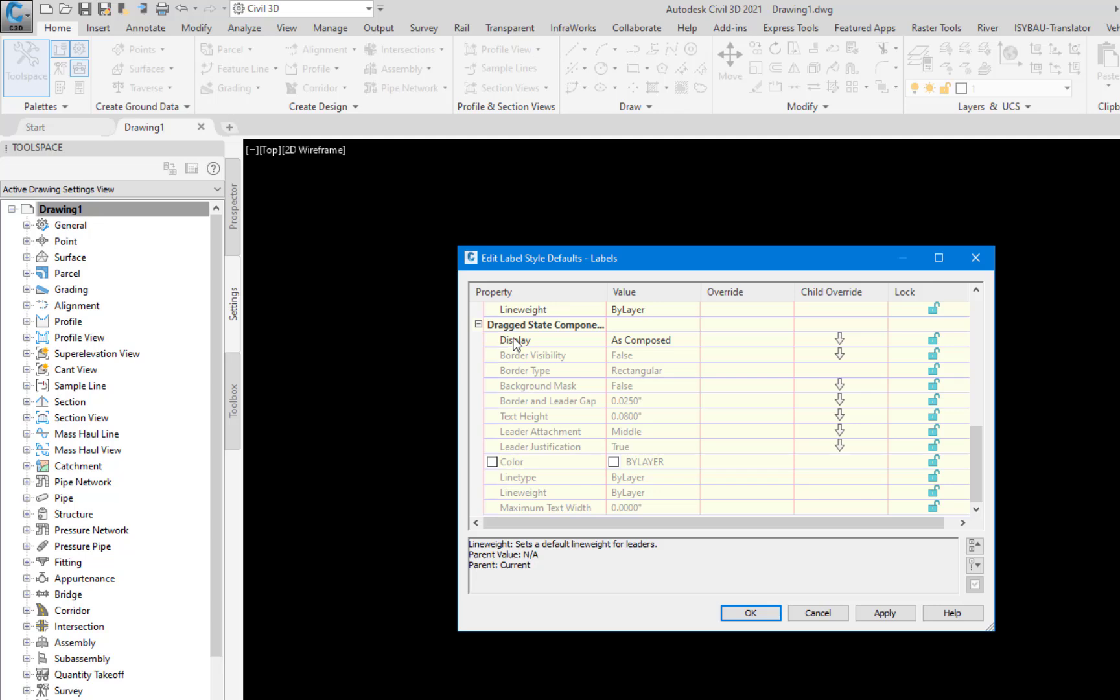
click(691, 340)
click(693, 341)
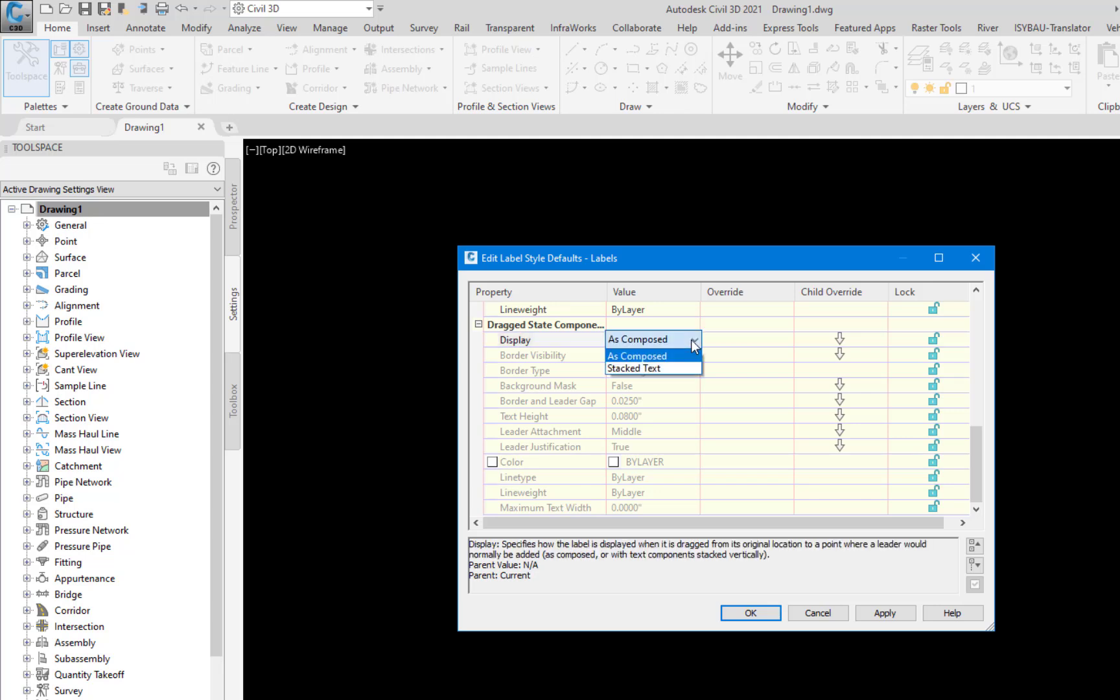
click(640, 367)
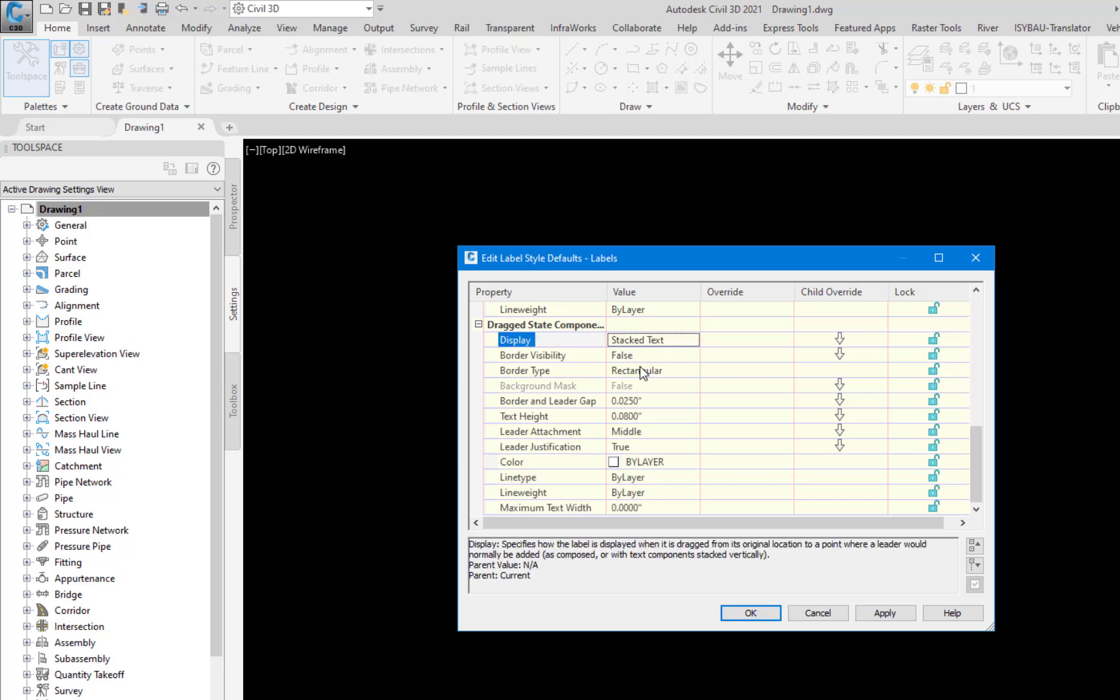